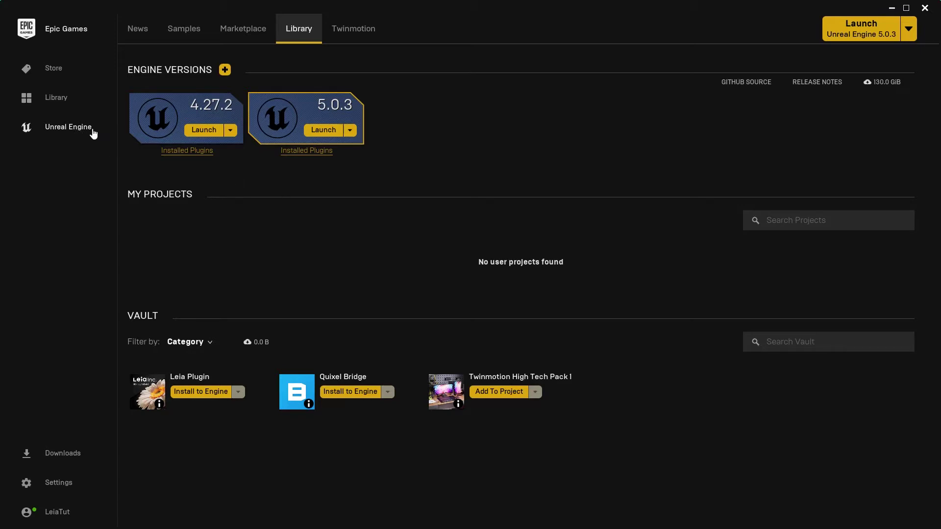
- Search the Unreal Engine Marketplace for Leia and open the Leia Plugin page
click(239, 37)
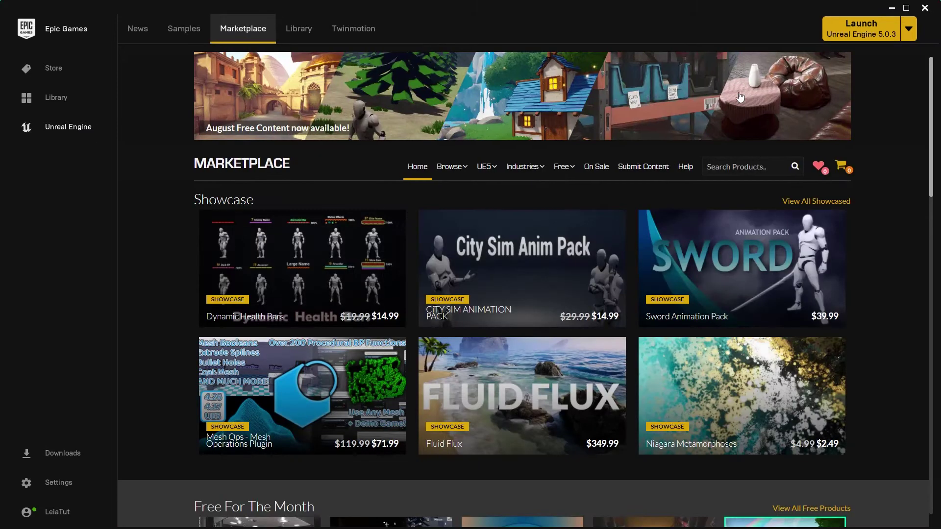
click(749, 170)
text(Leia)
key(Return)
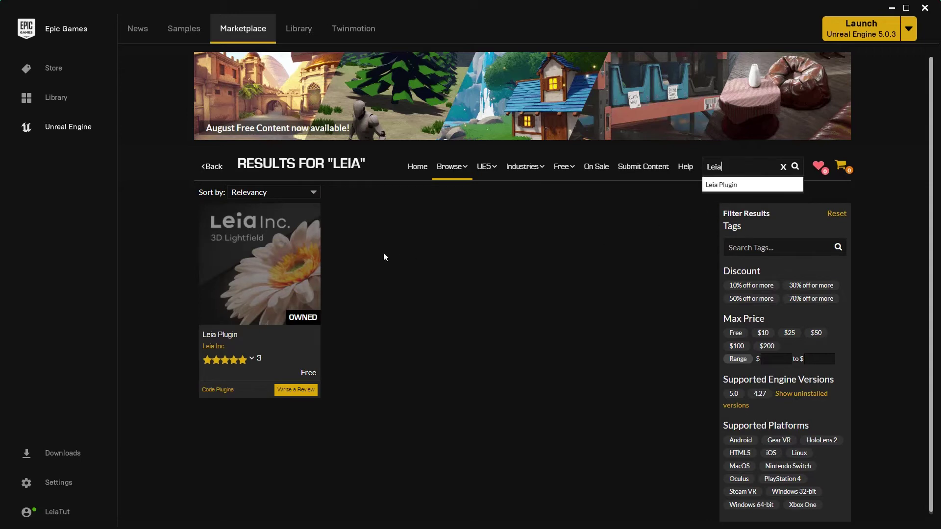
click(304, 252)
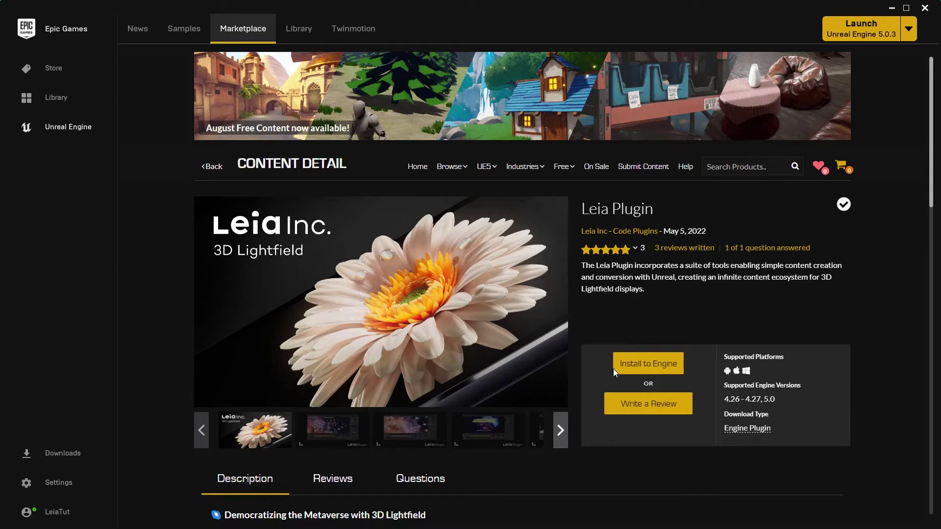
- Install the Leia Plugin to the 5.0 engine slot
click(666, 369)
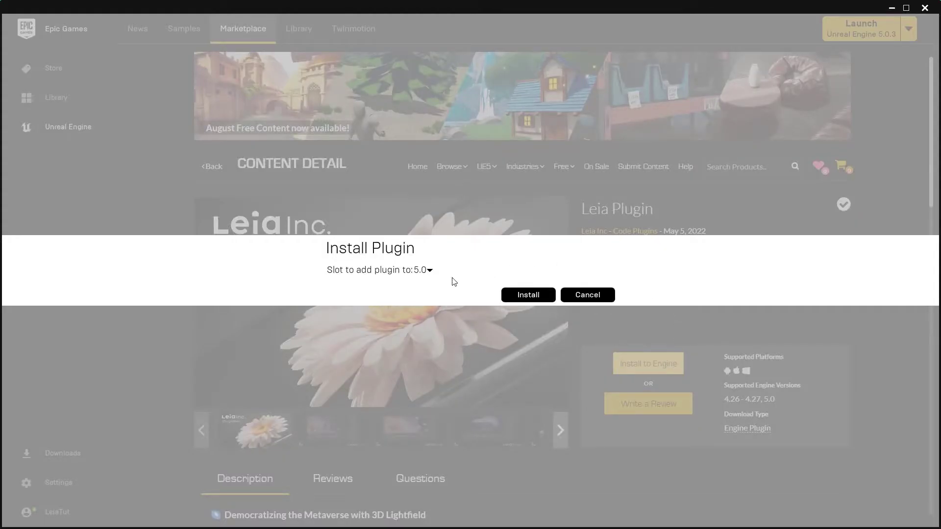
click(430, 271)
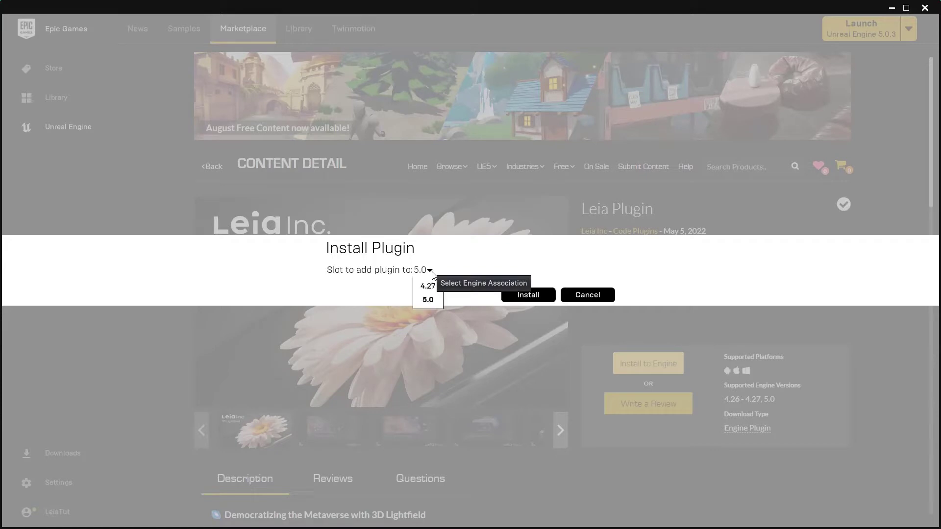
click(430, 301)
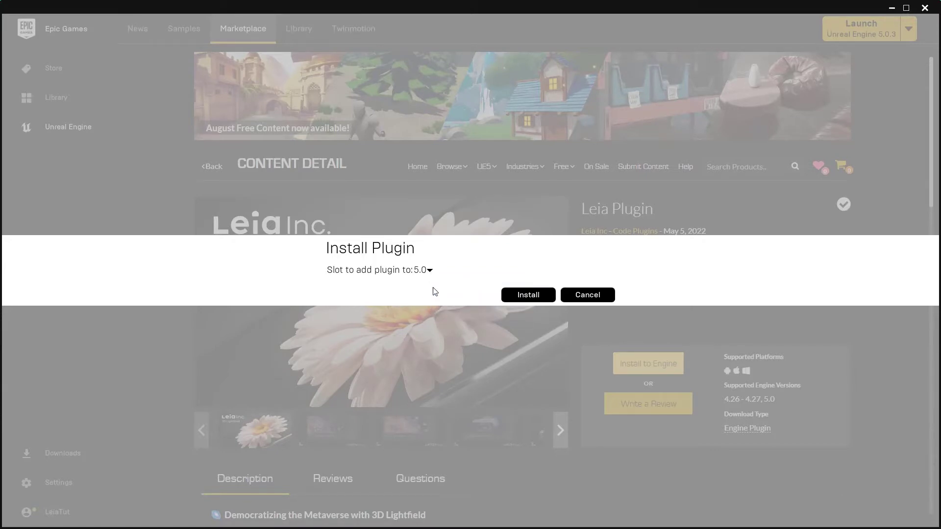
click(527, 296)
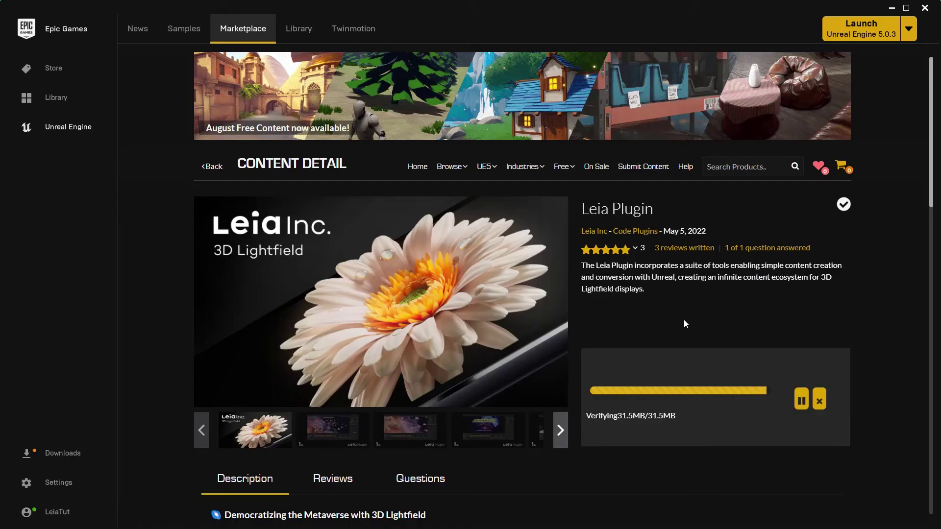
- Check the list of plugins installed for Unreal Engine 5.0.3 in the library
click(298, 28)
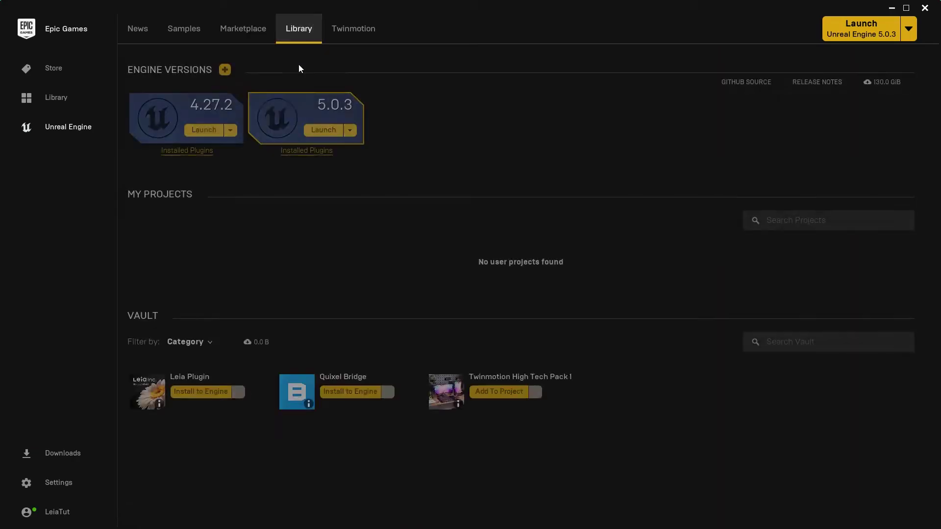
click(313, 152)
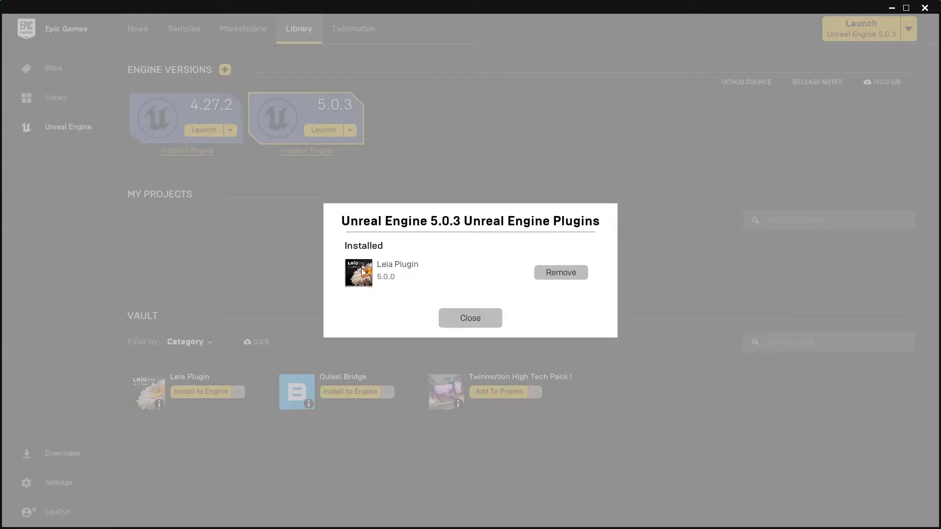
click(468, 319)
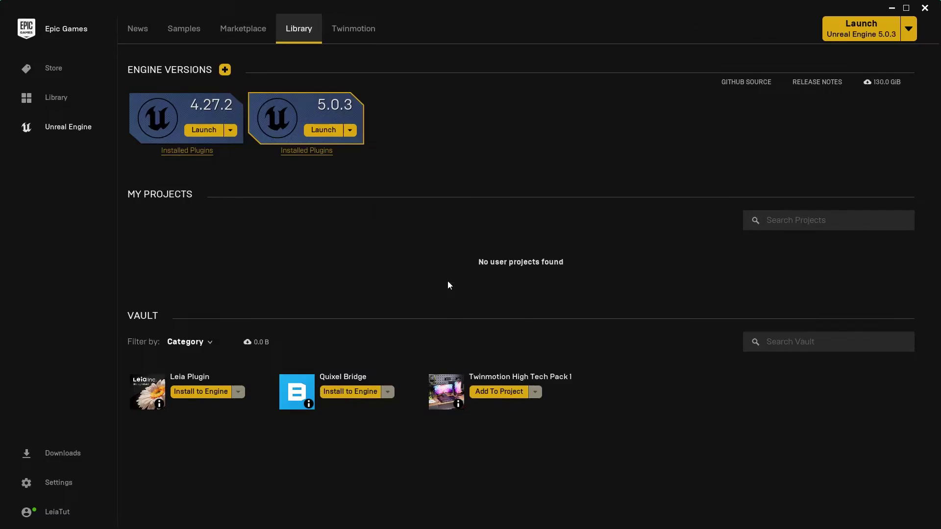
- Launch Unreal Engine 5.0.3 and create a Top Down game project named LeiaSetup with Mobile as the target platform
click(323, 130)
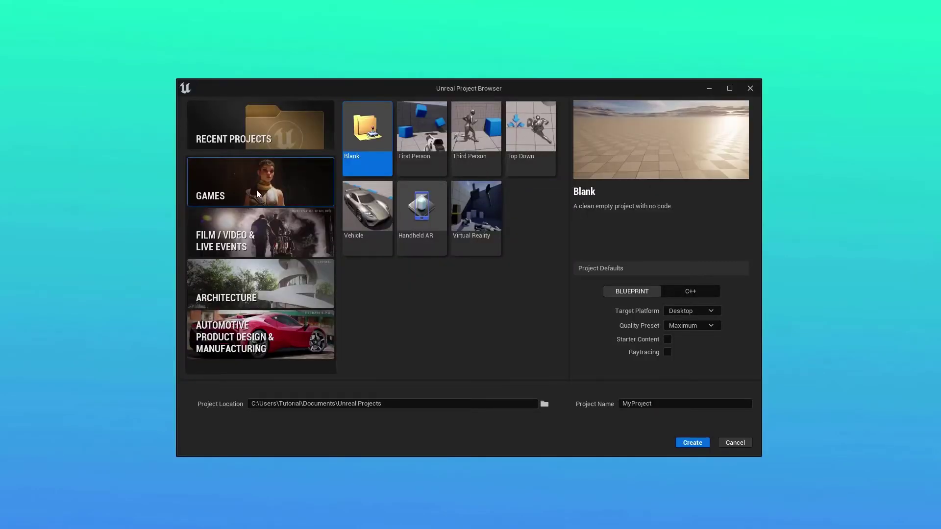
click(525, 134)
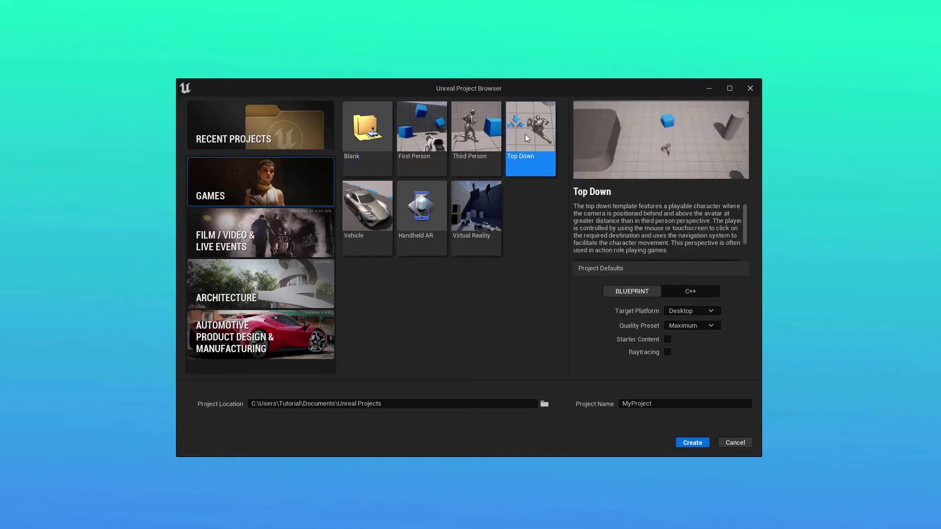
click(701, 313)
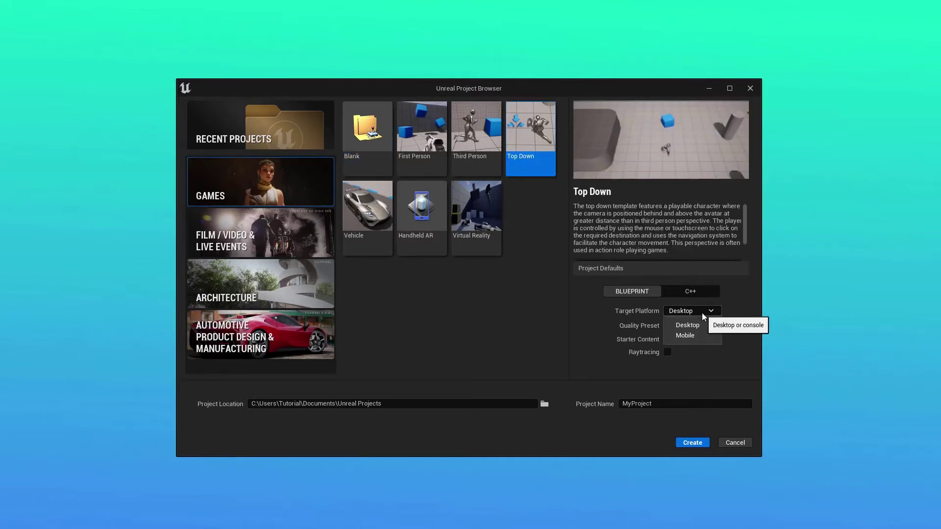
click(686, 335)
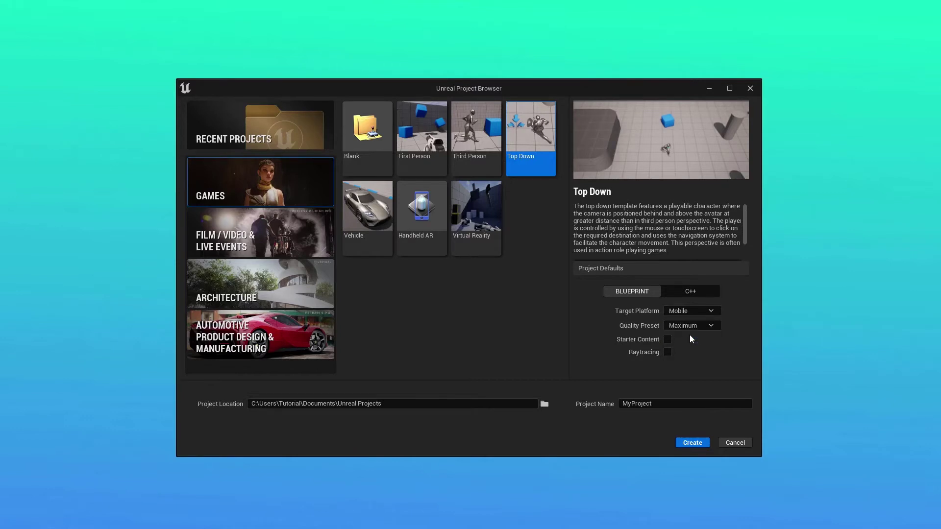
click(637, 404)
text(LeiaSetup)
click(692, 443)
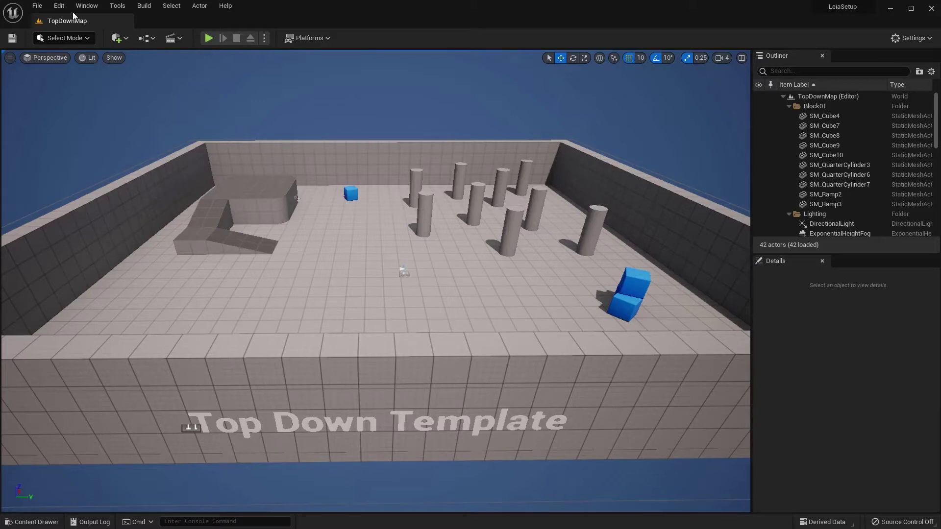
- Enable the LeiaCamera plugin and restart the editor, checking the plugin list for Leia again
click(60, 5)
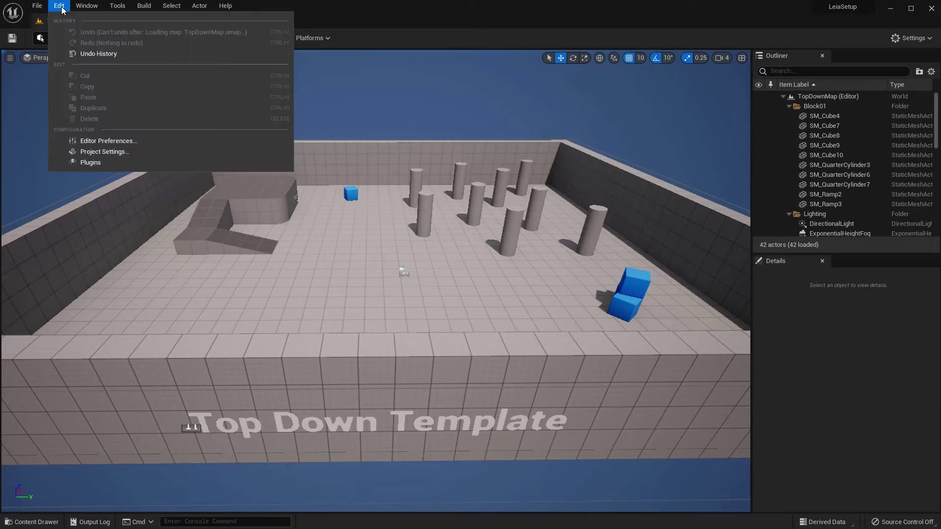
click(120, 164)
text(Leia)
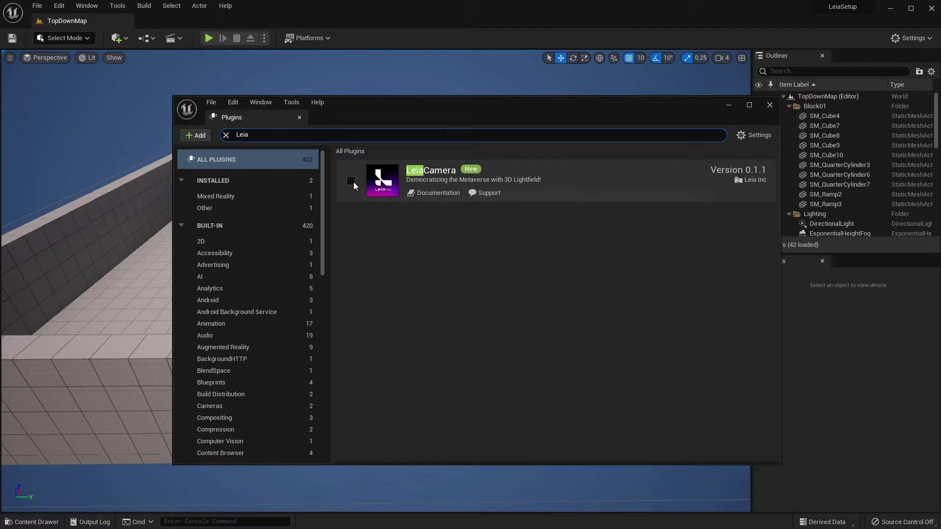
click(352, 180)
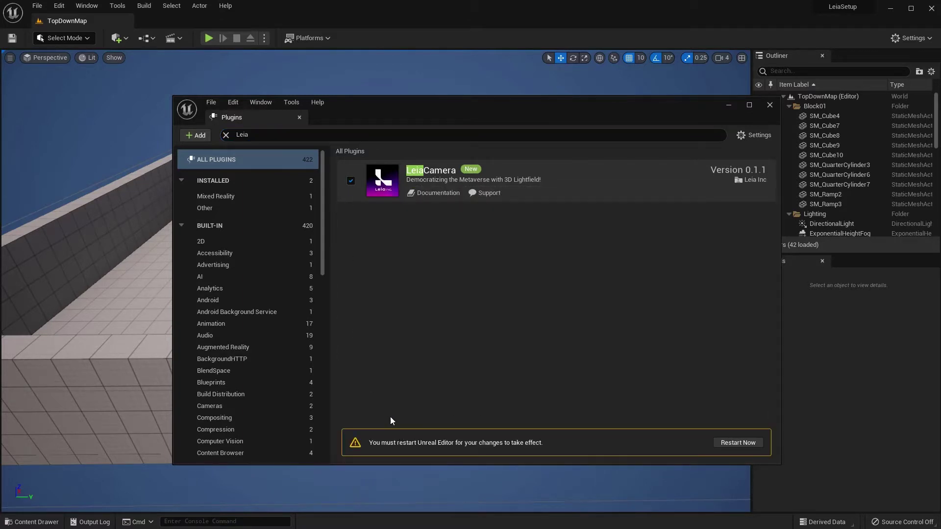
click(731, 443)
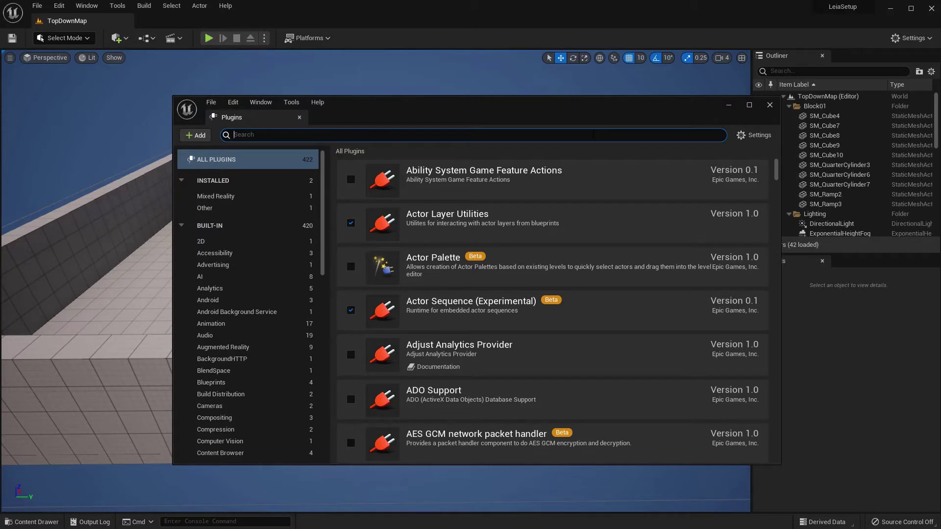
text(Leia)
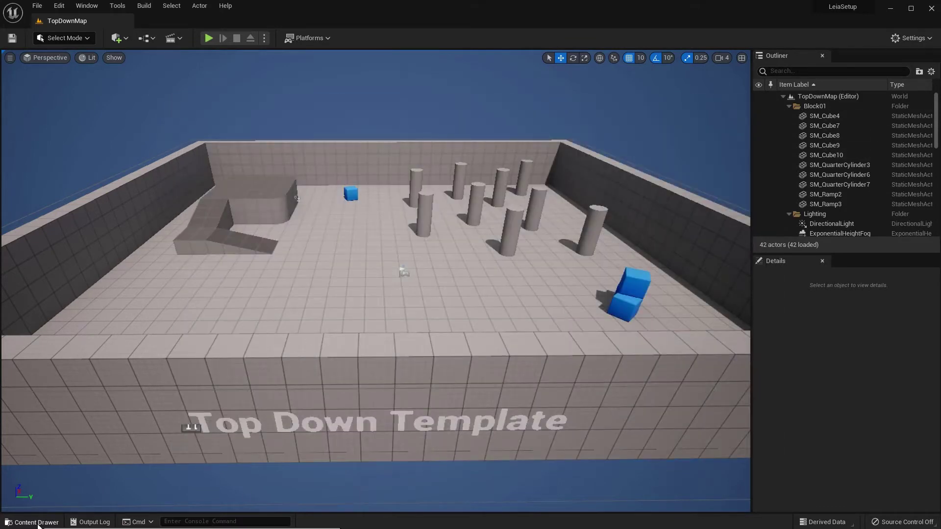
- Dock the Content Browser in the layout and check its Show Plugin Content setting
click(36, 522)
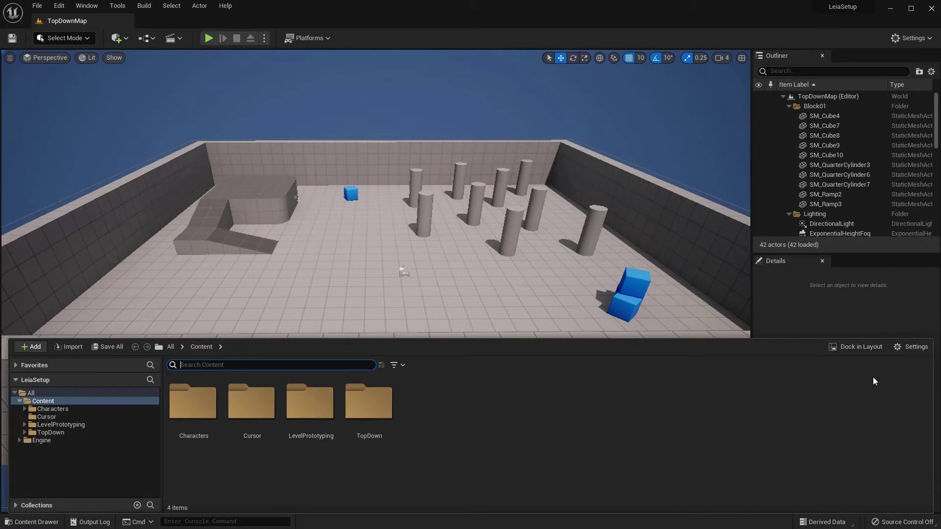
click(861, 347)
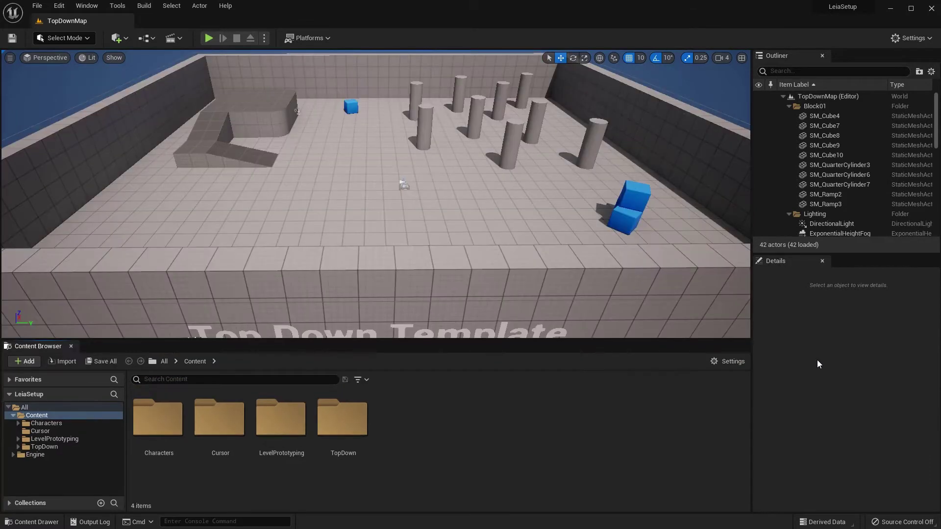
click(720, 362)
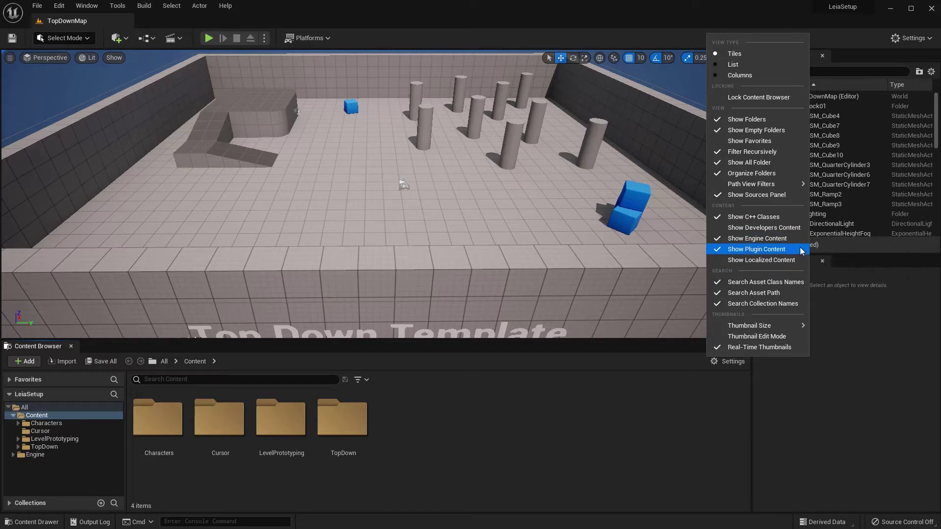
click(680, 377)
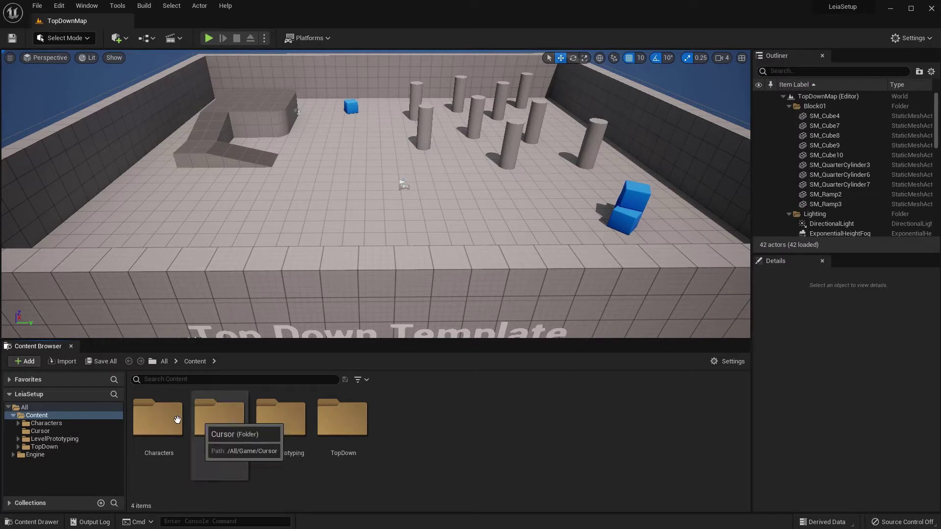
- Filter the content folders by Leia and open the FirstPersonExample level from the LeiaCamera sample levels
click(114, 394)
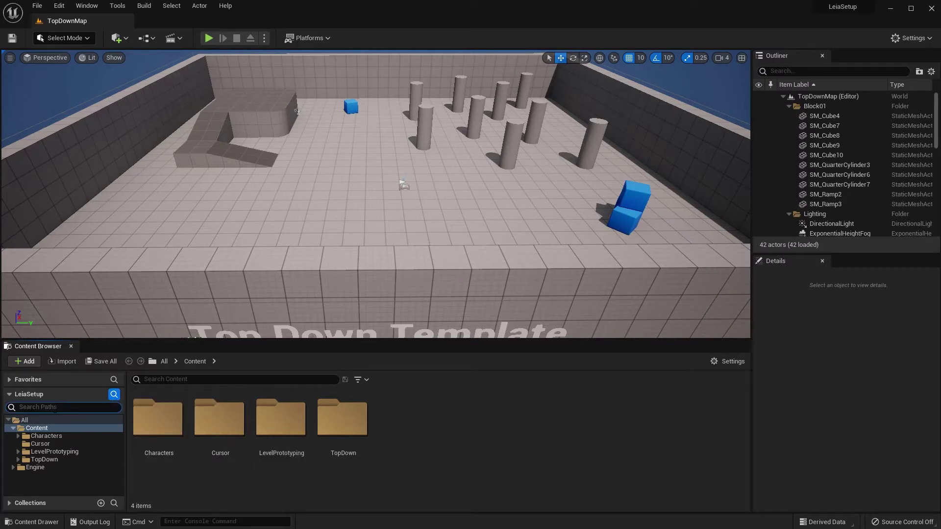
text(Leia)
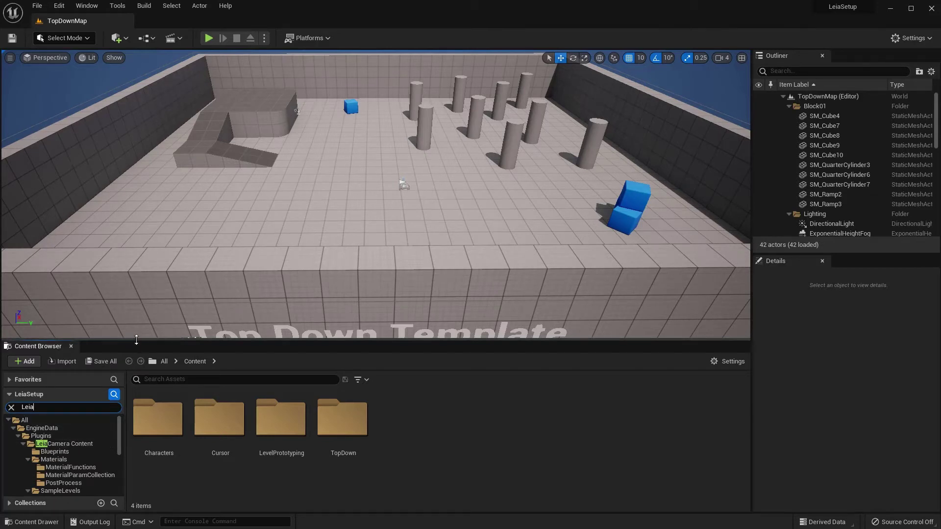
drag(138, 338, 144, 282)
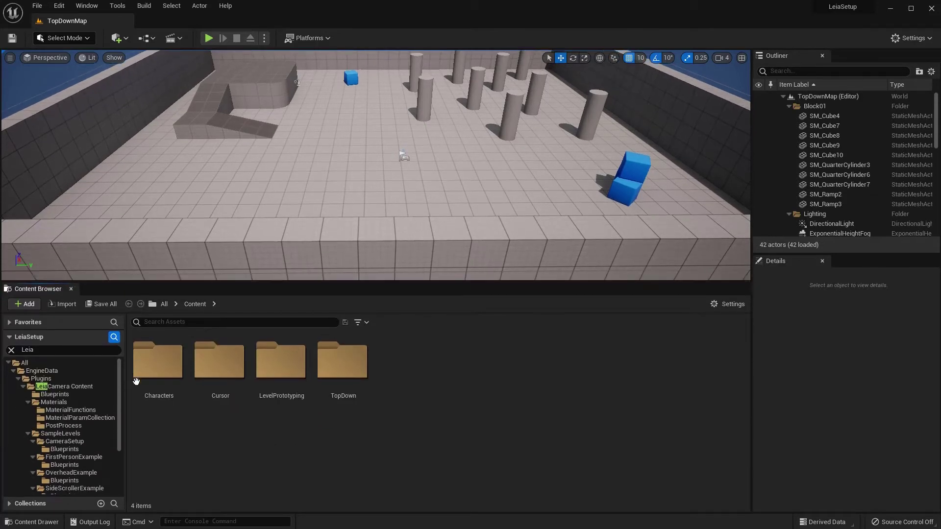
click(83, 458)
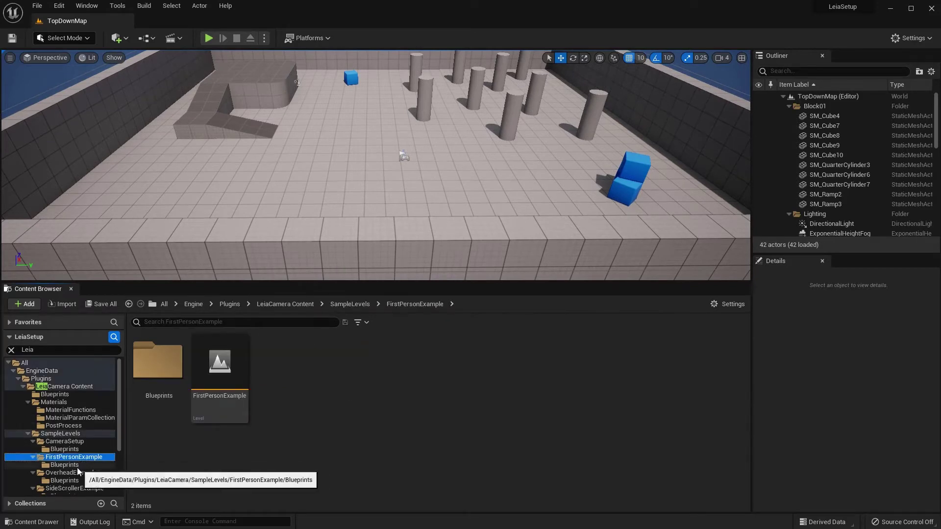
double_click(232, 367)
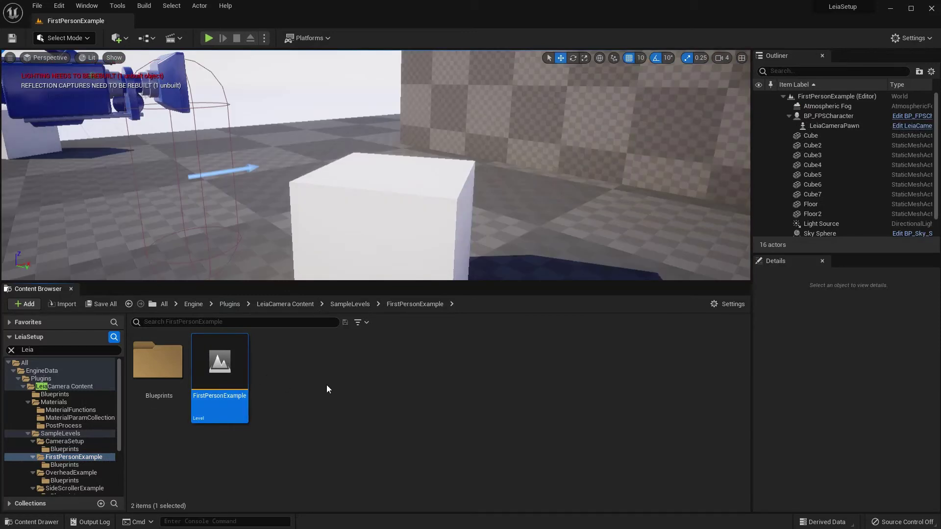
- Enlarge the viewport over the Content Browser and select the BP_FPSCharacter camera actor in the level
drag(528, 283, 528, 351)
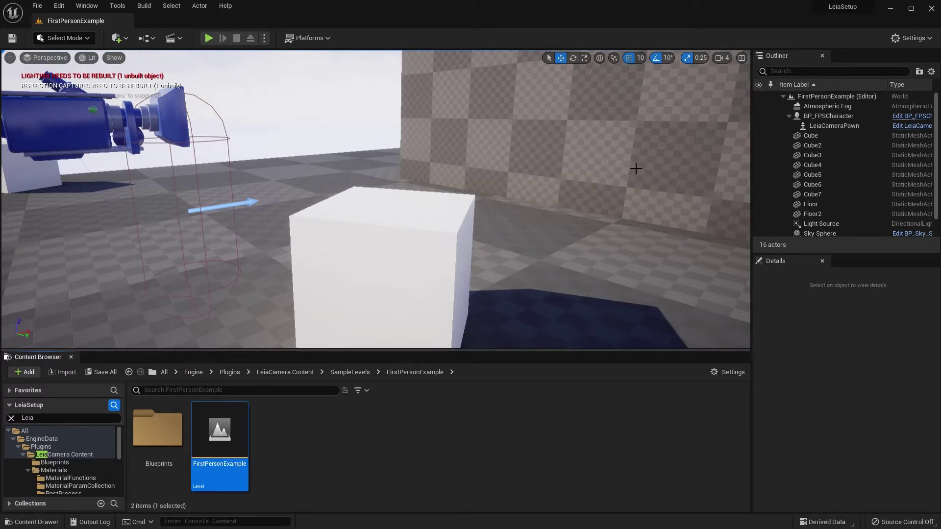
click(56, 128)
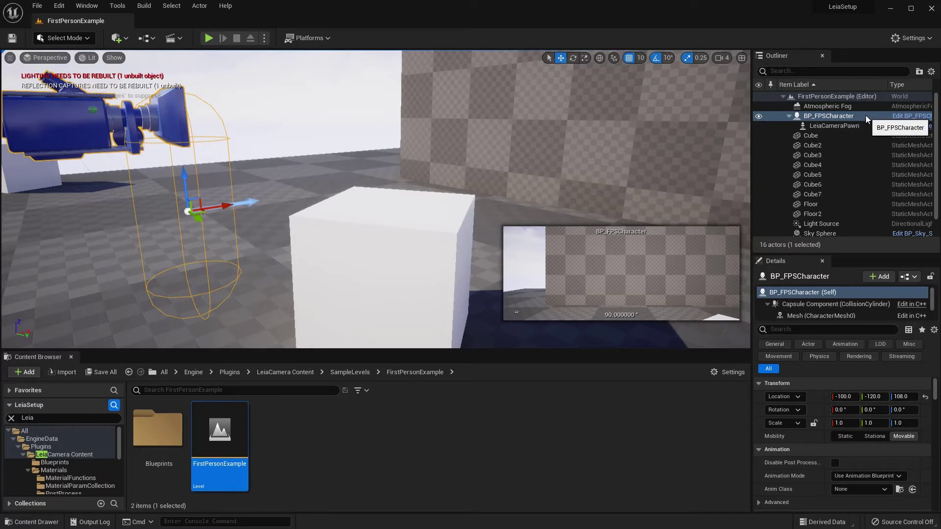
click(787, 116)
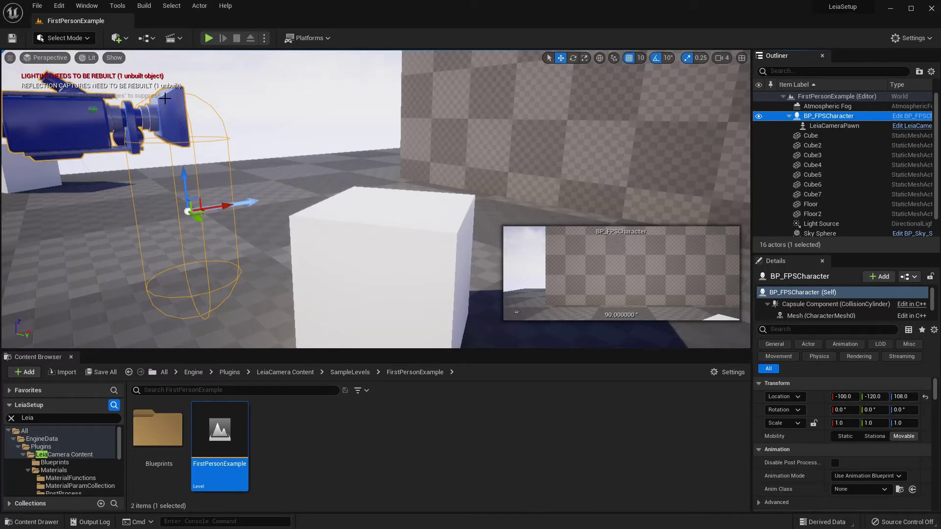
- Open the project settings and review the Android SDK, NDK and Java locations
click(63, 9)
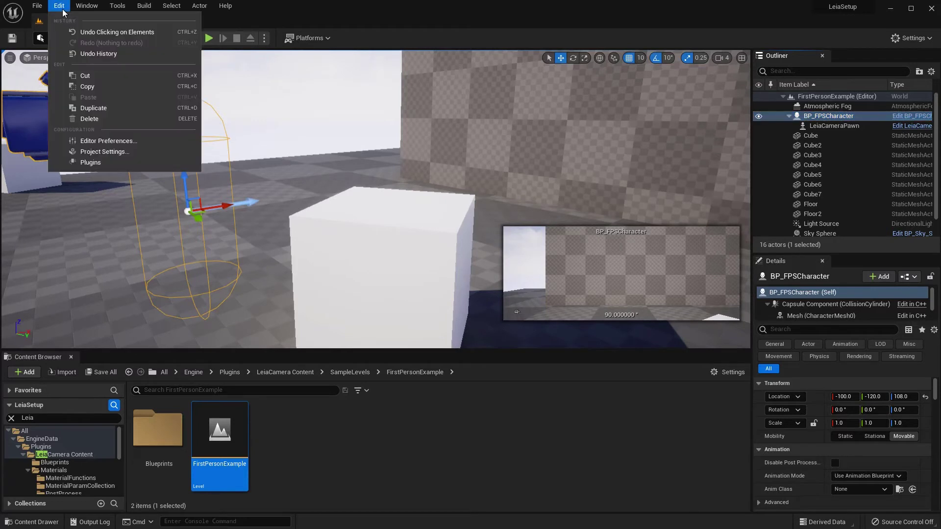
click(138, 155)
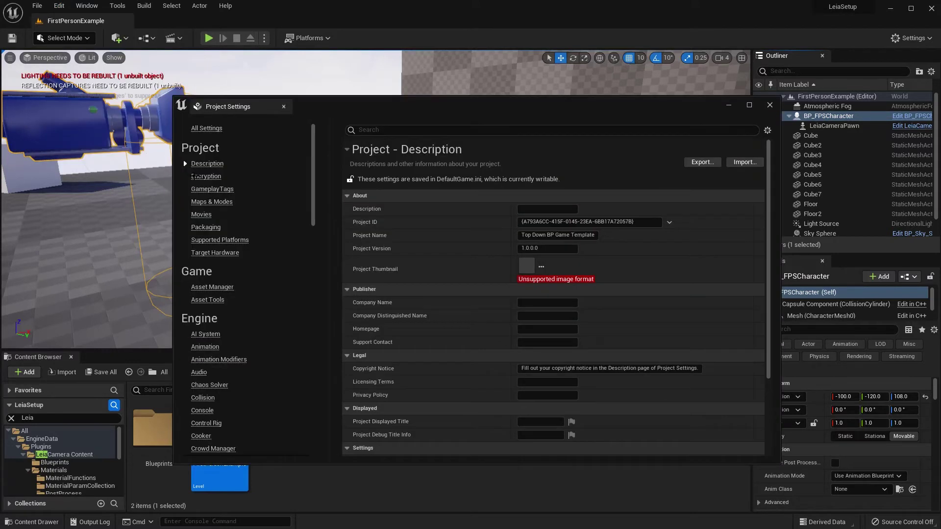
drag(311, 190, 299, 335)
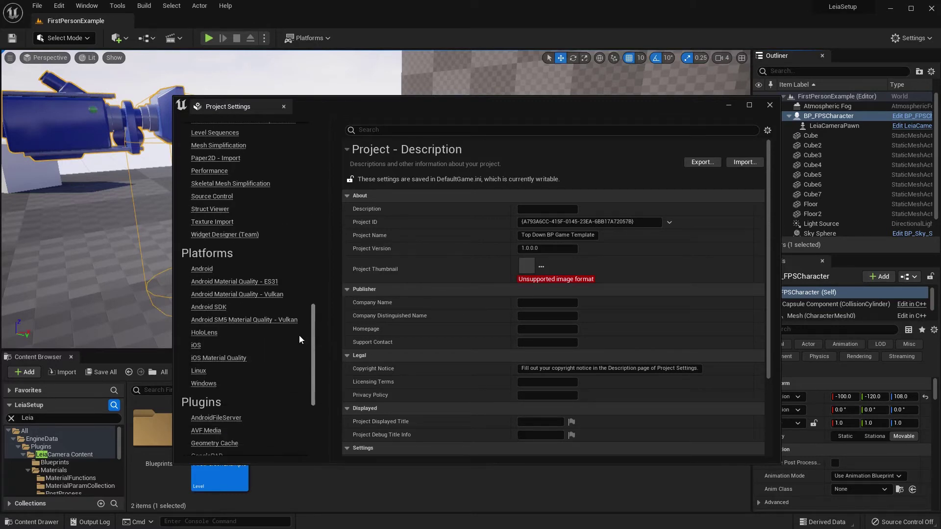
click(211, 308)
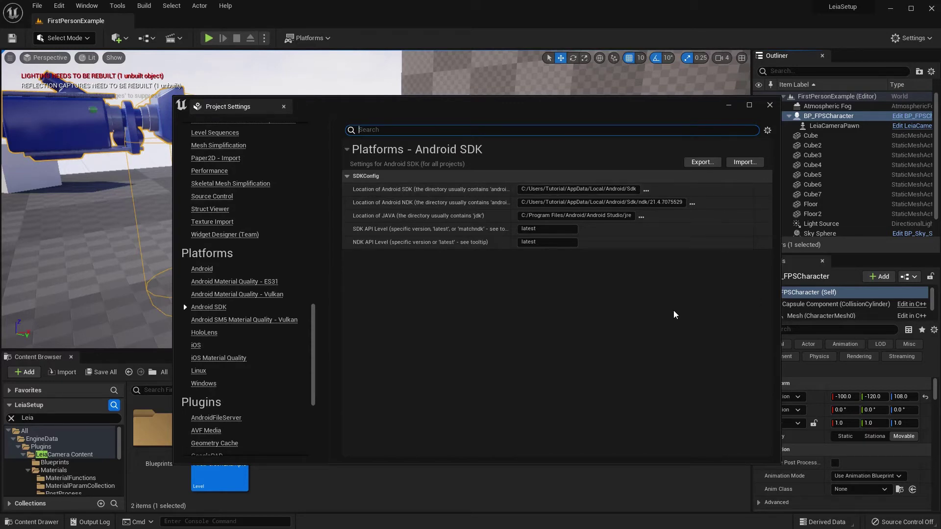
- In the Maps & Modes project settings, set the Game Instance Class to PlatformGameInstance
drag(314, 362, 313, 177)
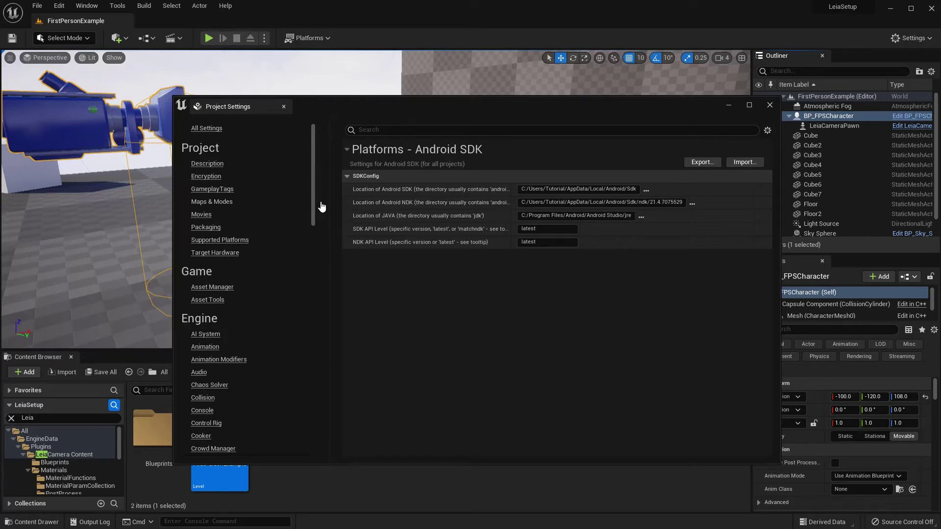
click(216, 206)
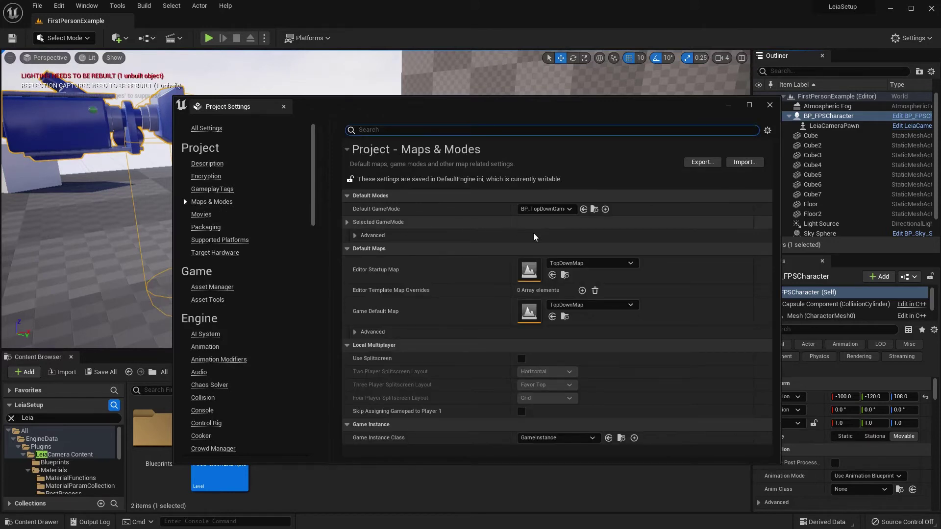
click(591, 437)
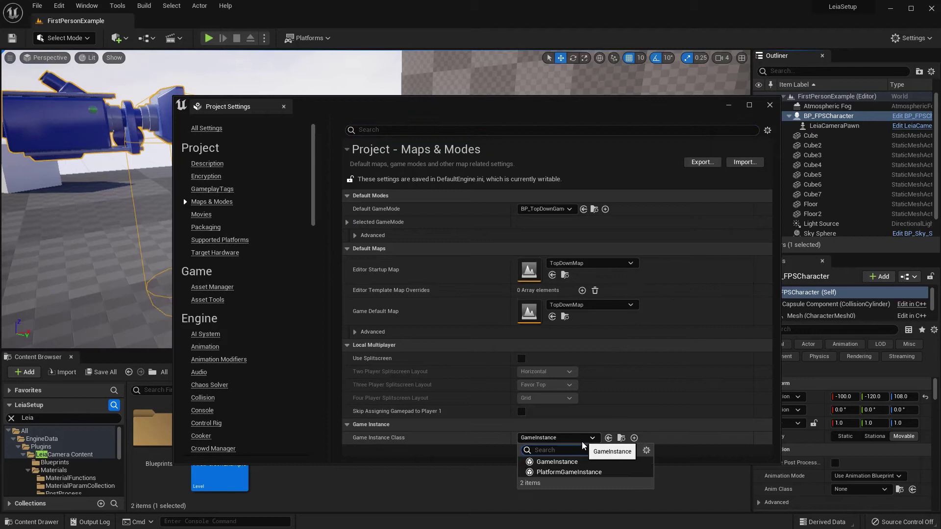
click(569, 472)
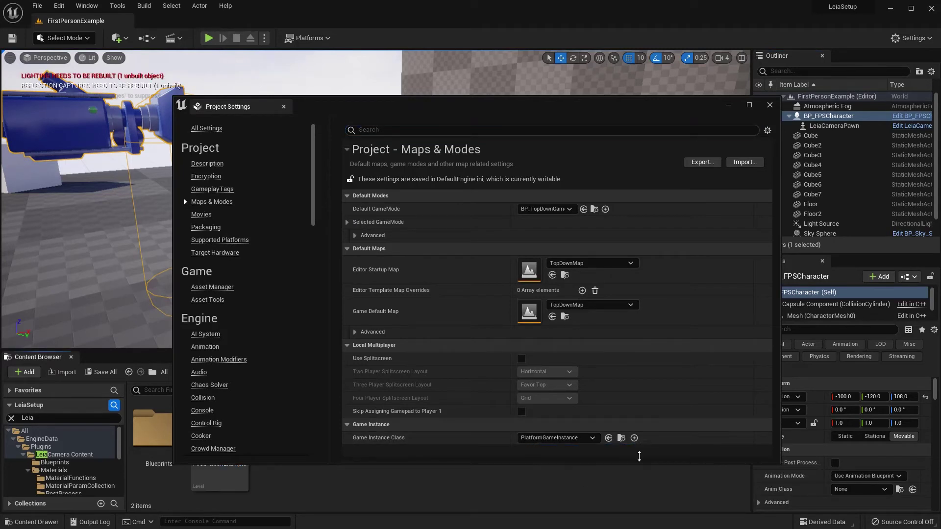
- Set both the Editor Startup Map and the Game Default Map to FirstPersonExample
click(590, 263)
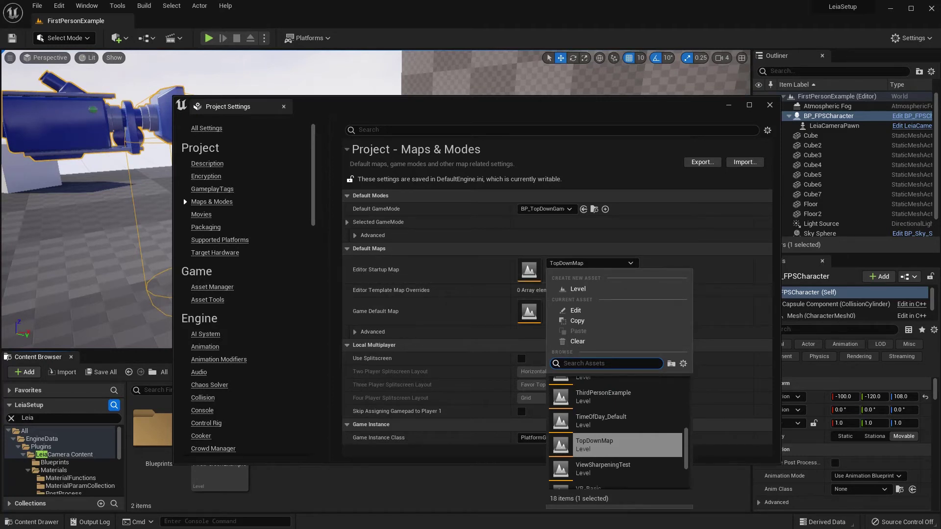
text(Firs)
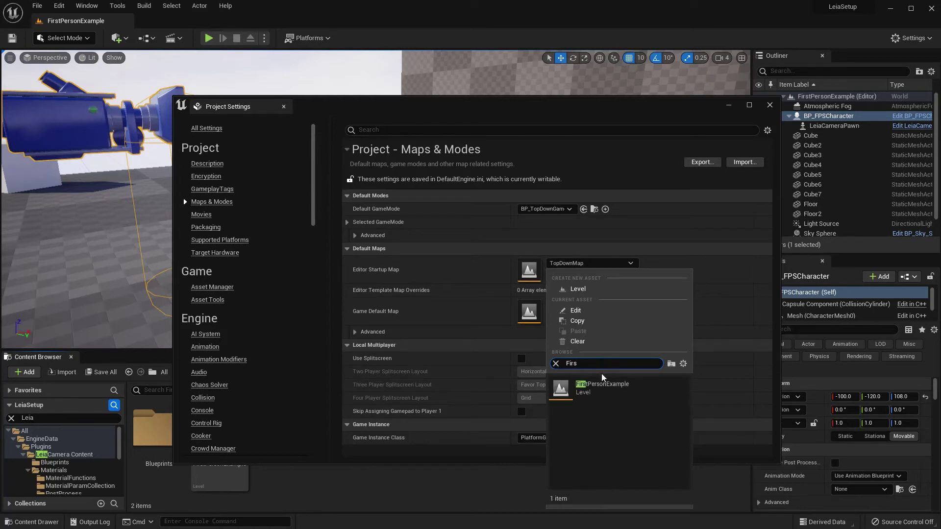
click(602, 385)
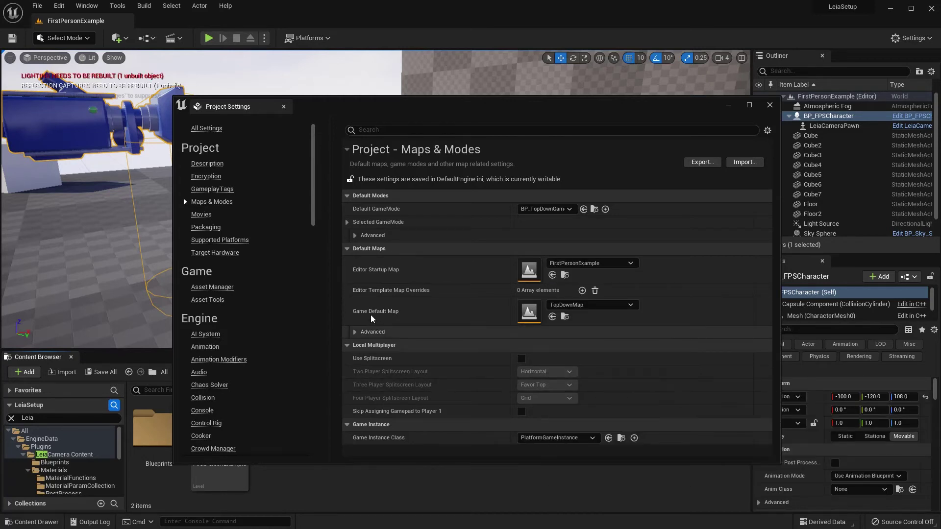
click(606, 310)
text(first)
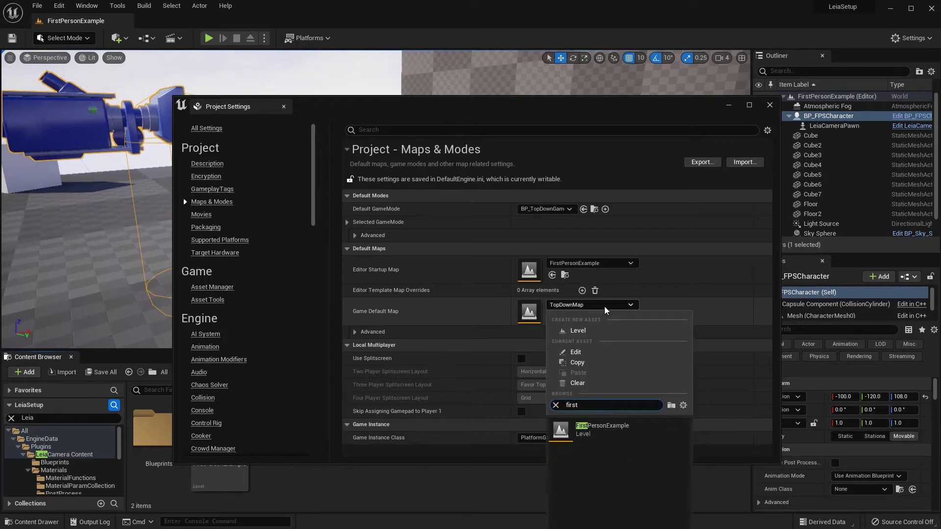
click(619, 433)
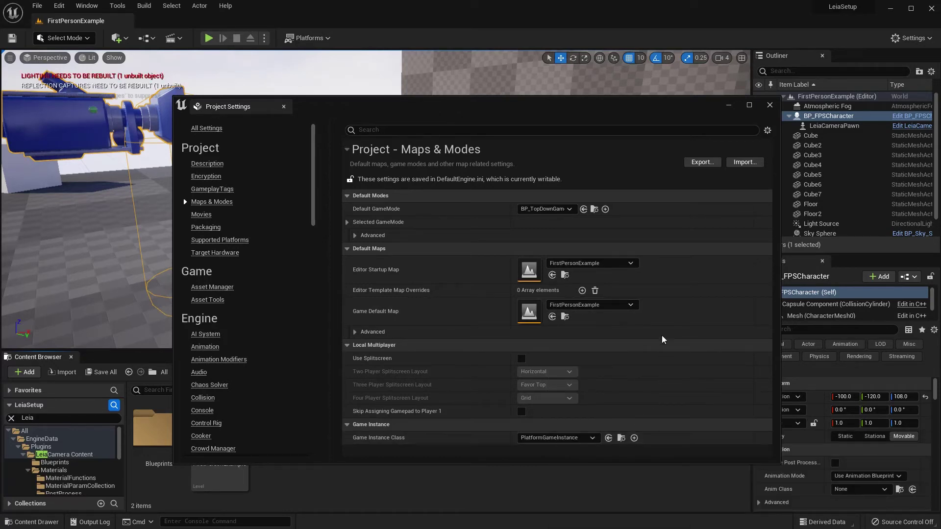
- In the Android platform settings, find the APK packaging option and enable packaging game data inside the .apk
drag(312, 221, 328, 370)
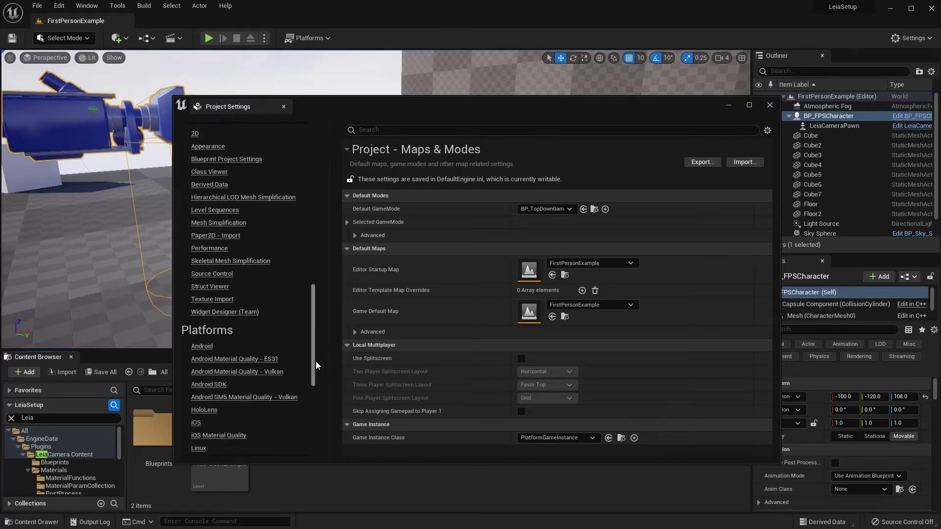
click(202, 346)
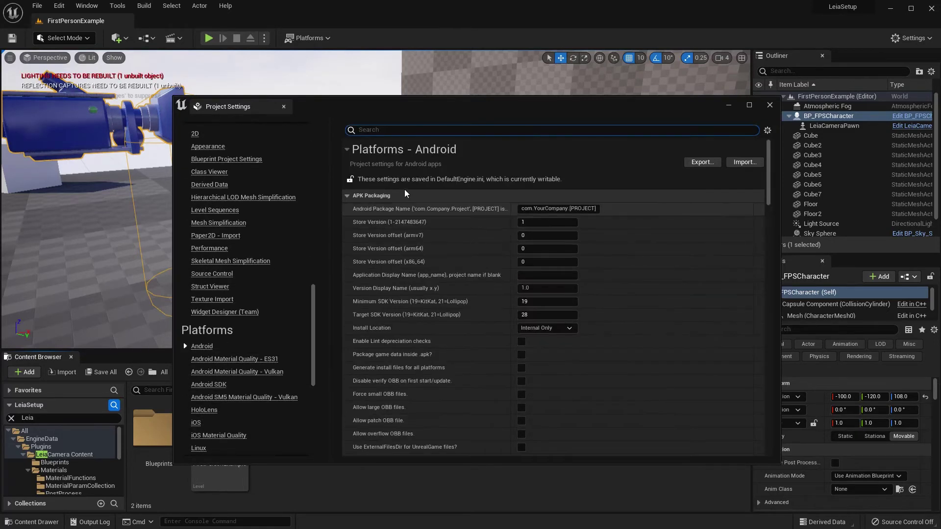
text(packa)
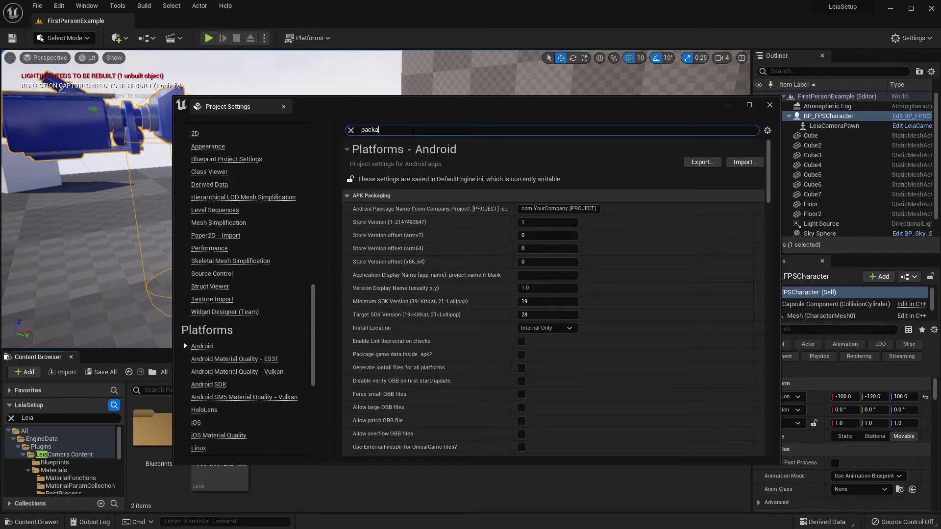
text(l)
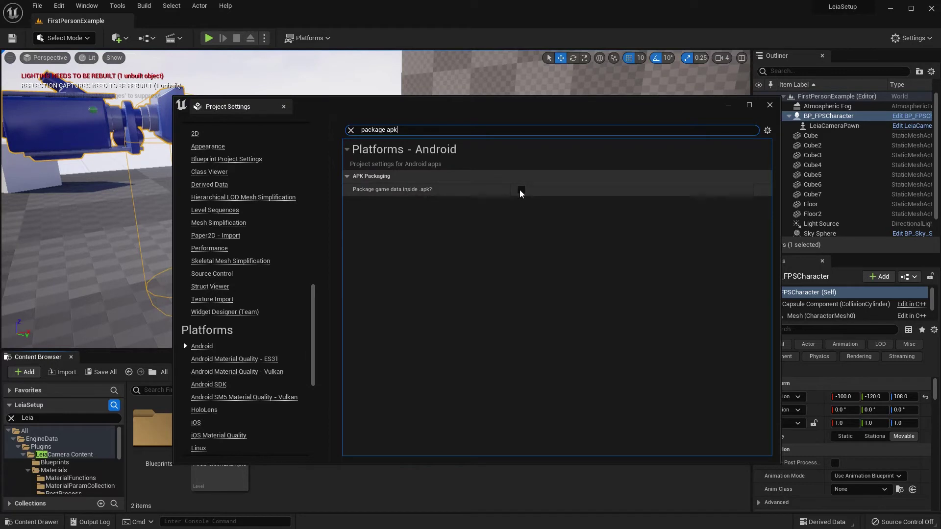
click(521, 190)
- Check the Android settings for arm64 support, OpenGL ES3.2 support and FullScreen Immersive mode
click(365, 130)
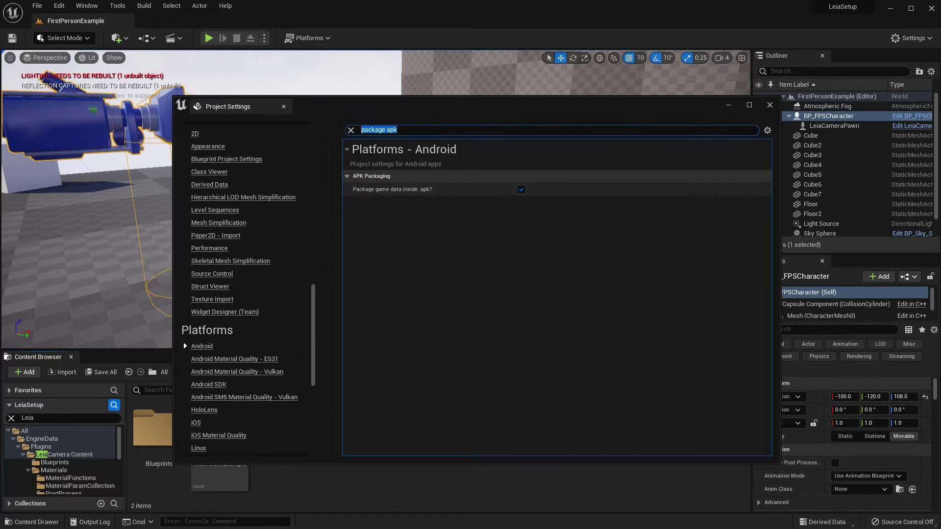
text(opengl)
click(365, 129)
text(arm)
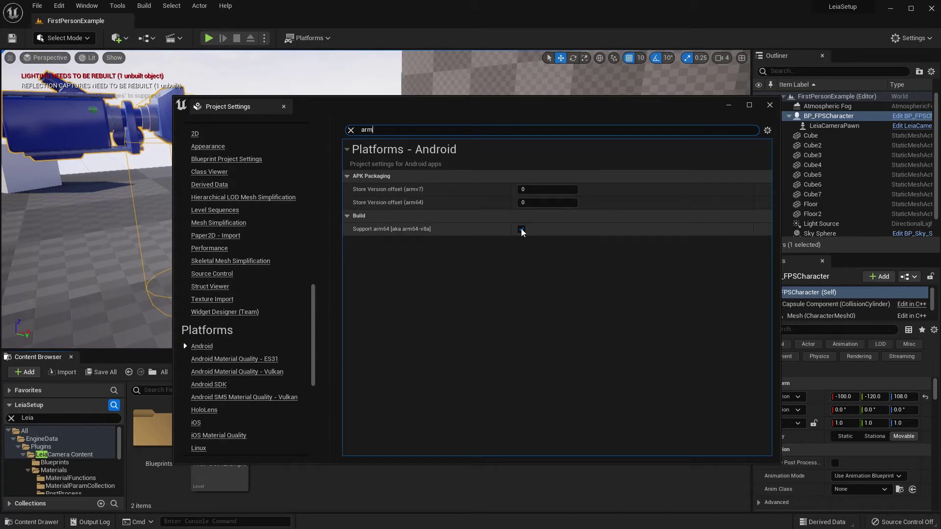
drag(379, 130, 334, 130)
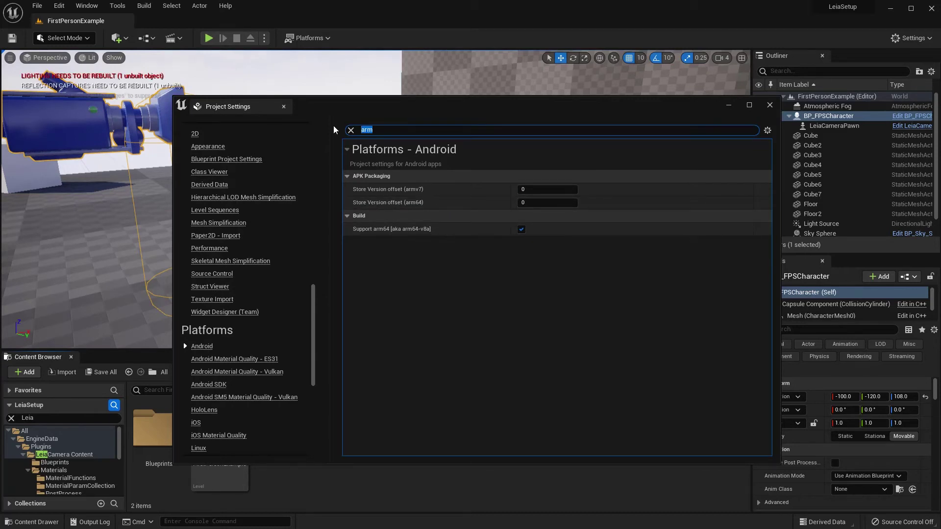
text(open)
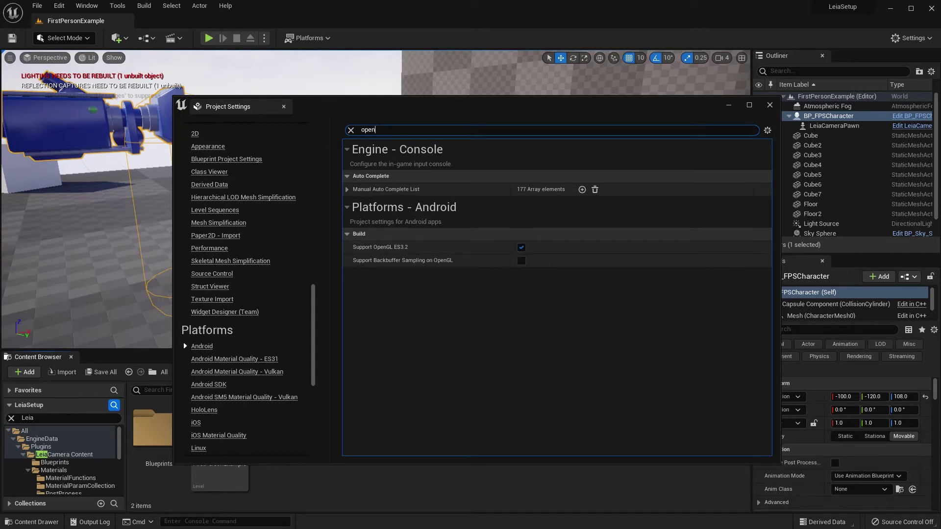
drag(379, 130, 358, 130)
text(fullscreen)
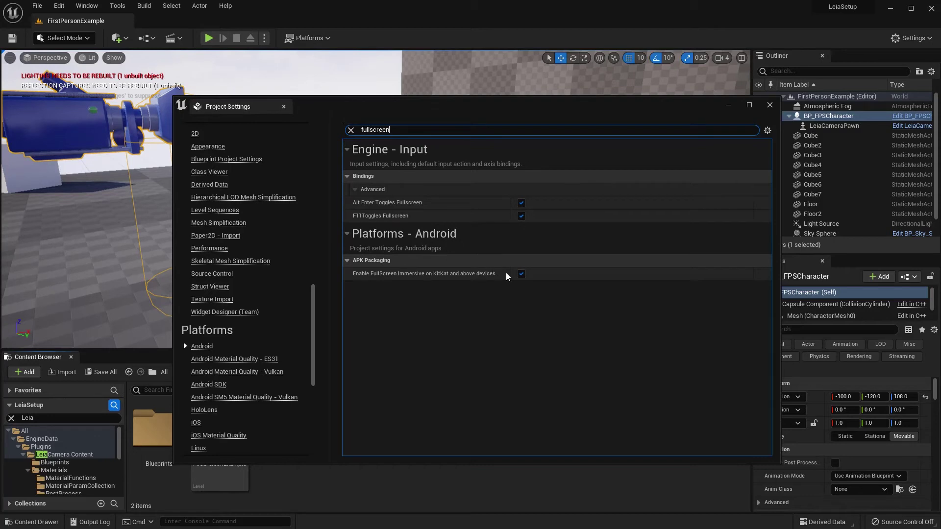
- Clear the settings search and configure the project for the Android platform
click(351, 130)
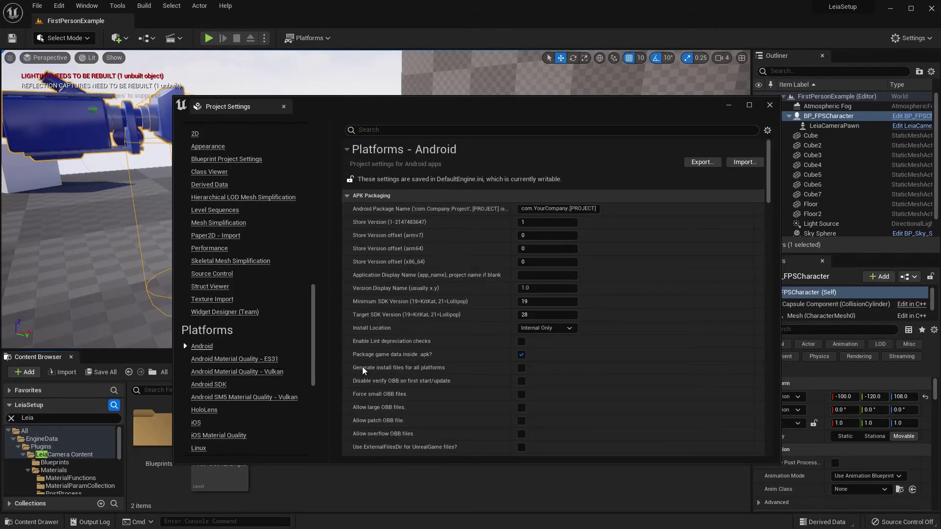
scroll(710, 239, down, 10)
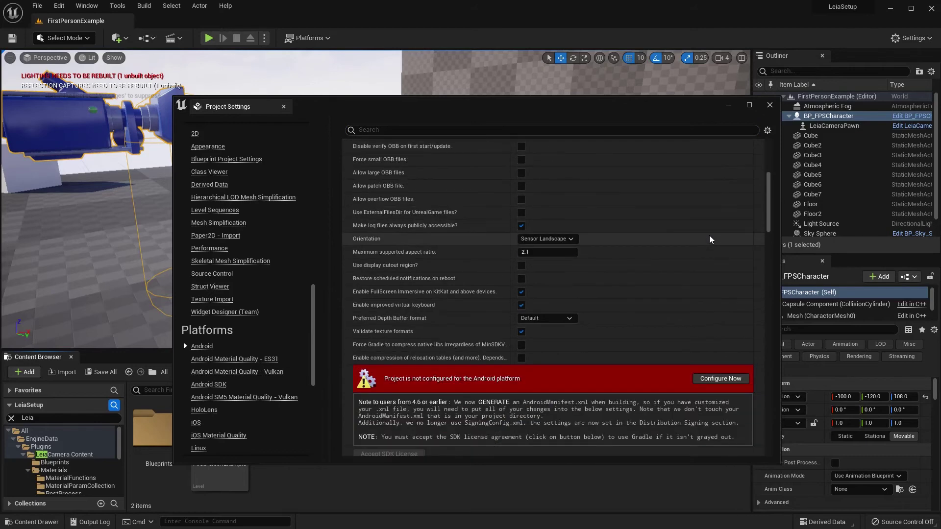
scroll(710, 239, down, 3)
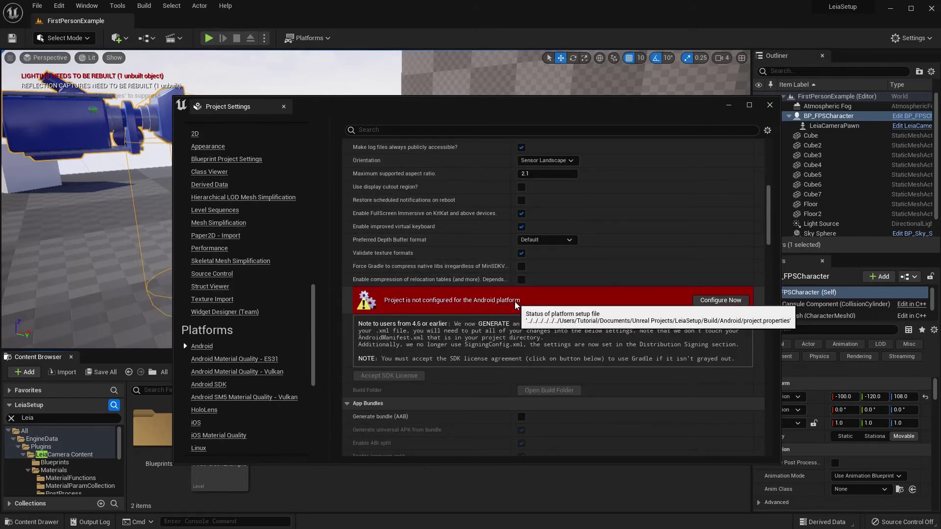
scroll(586, 309, down, 7)
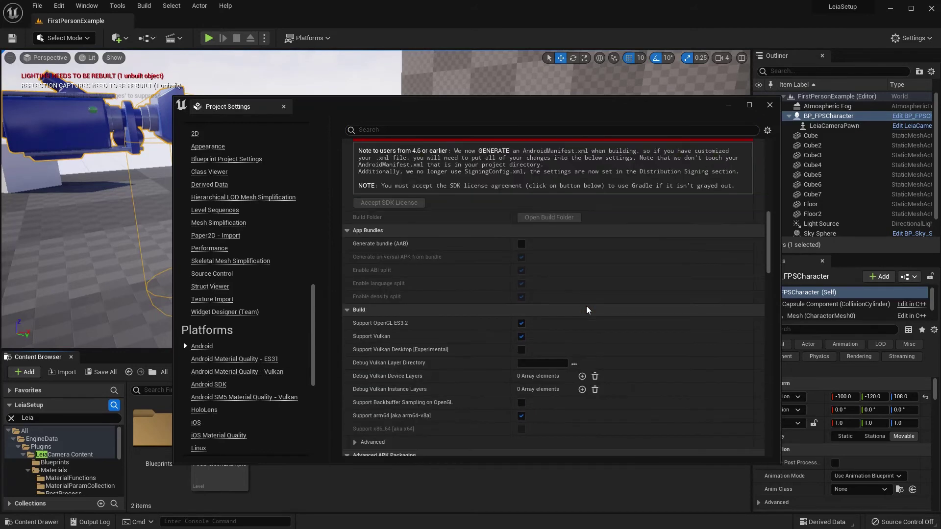
scroll(587, 310, down, 20)
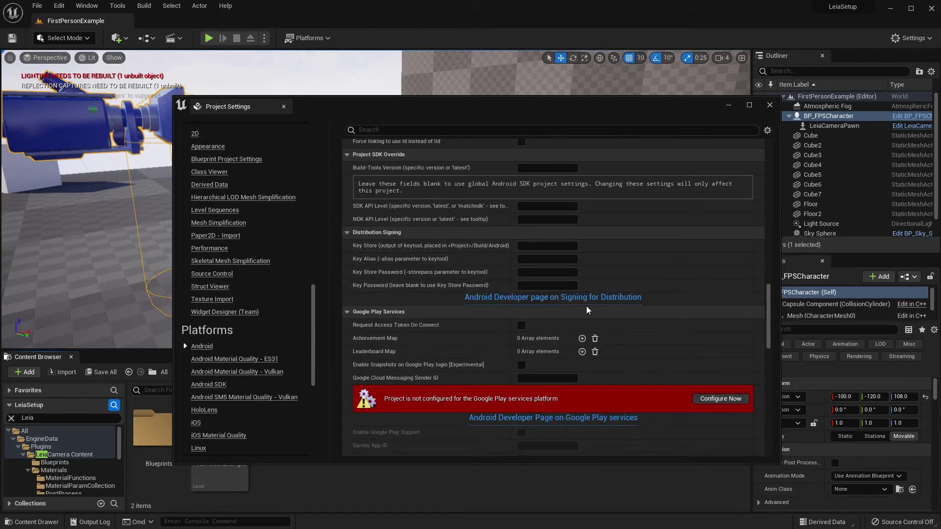
scroll(587, 310, down, 2)
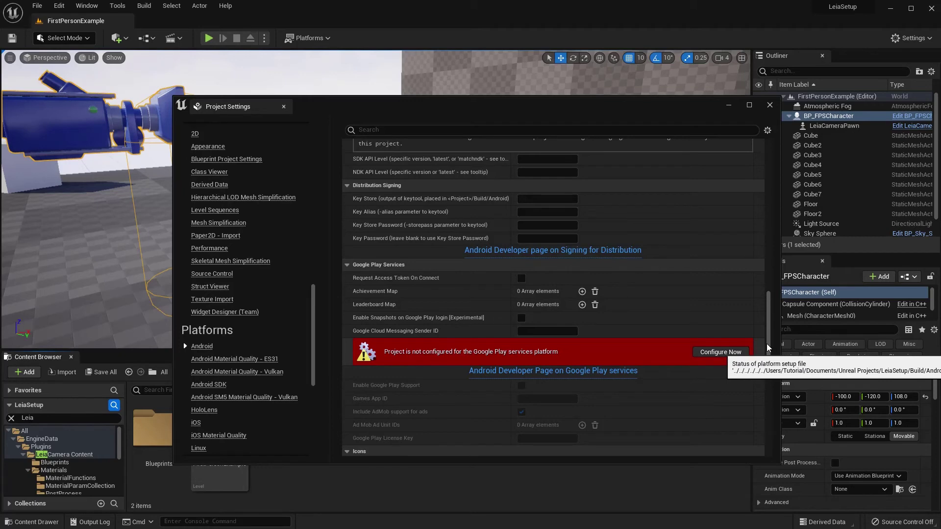
drag(768, 347, 768, 253)
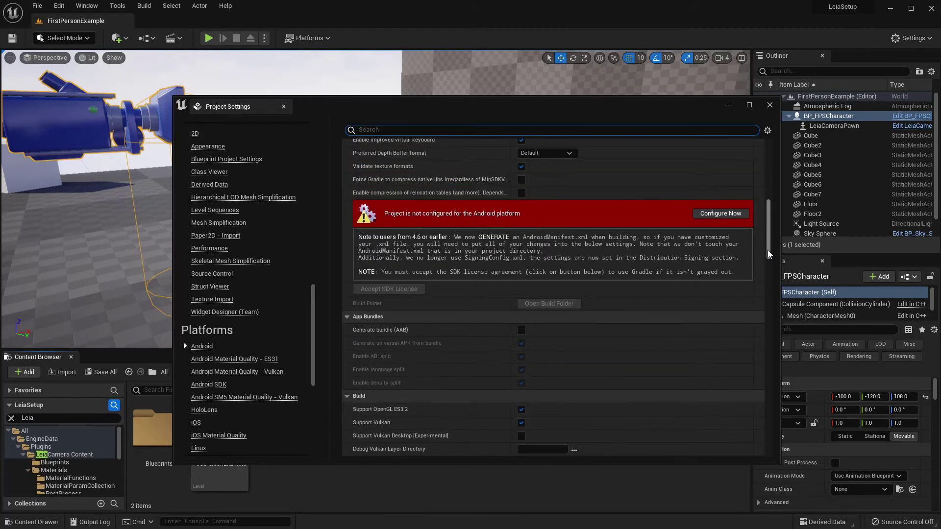
click(718, 214)
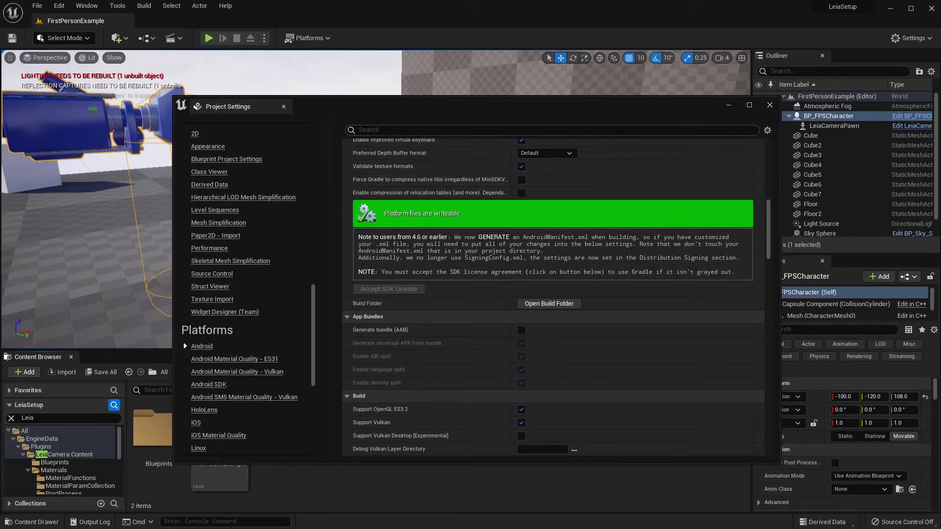
- Set the Android extra settings for the <application> section to <uses-library android:name="com.leia.android.lights" android:required="false"/>
click(618, 129)
text(extra)
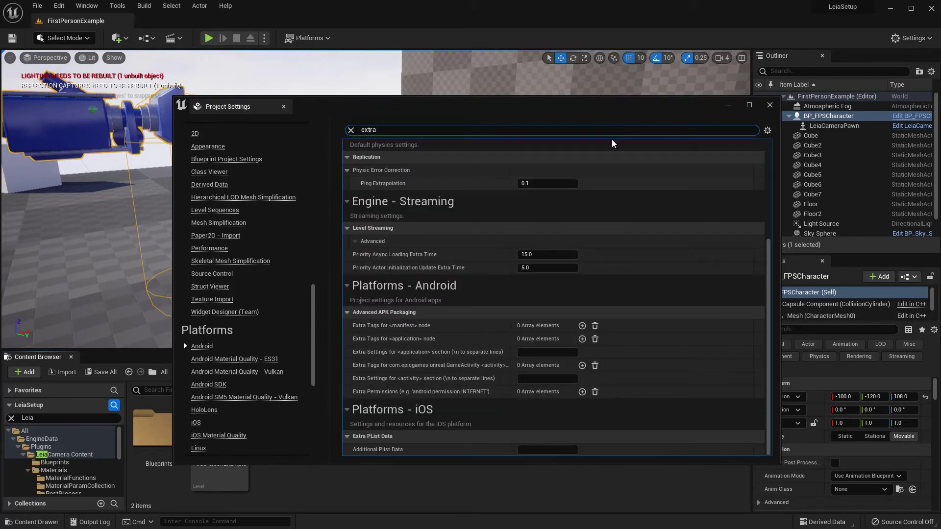
text( sett)
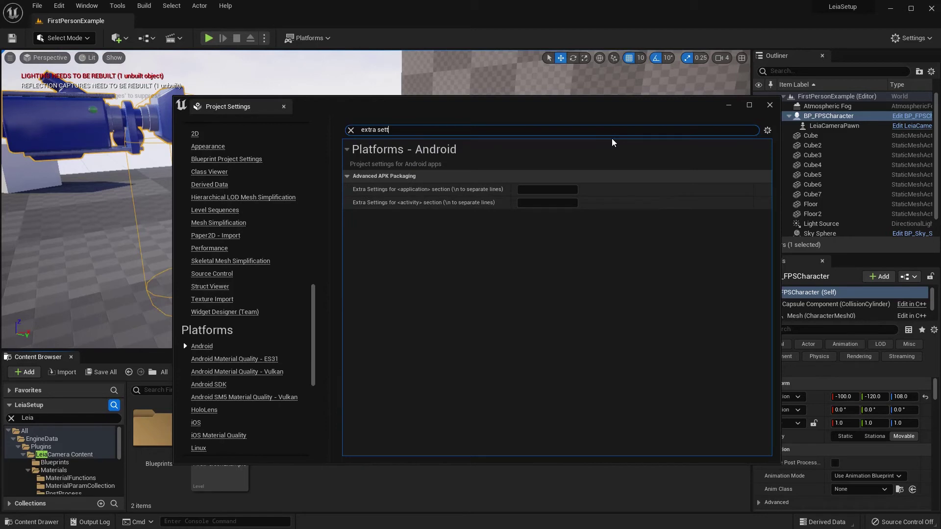
click(527, 190)
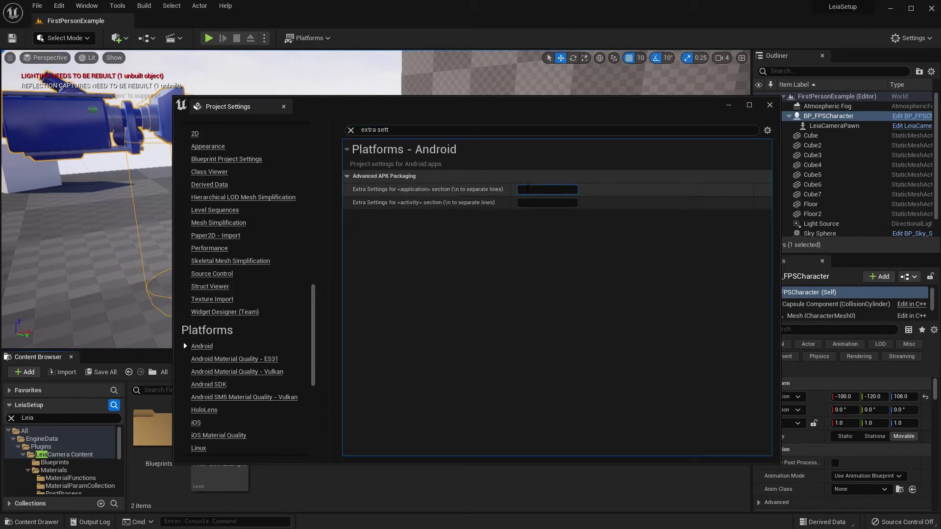
text(<uses-library android:name="com.leia.android.lights" android:required="false"/>)
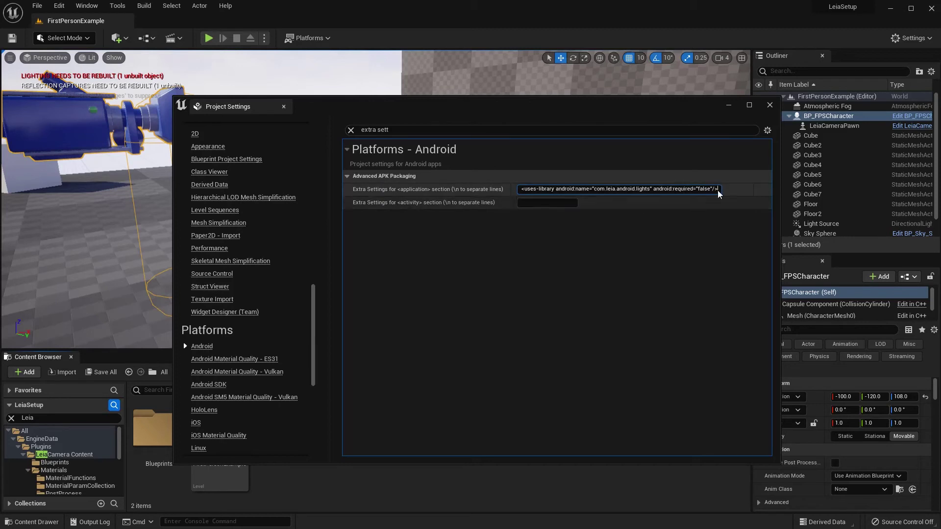
drag(718, 189, 514, 191)
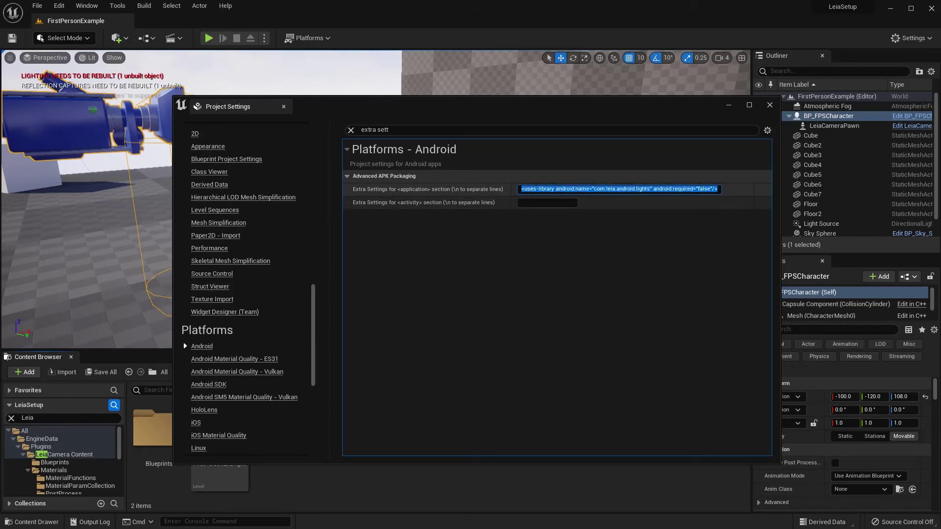
- Close the project settings and package the project for Android, choosing the LeiaSetup project folder as the destination
click(720, 191)
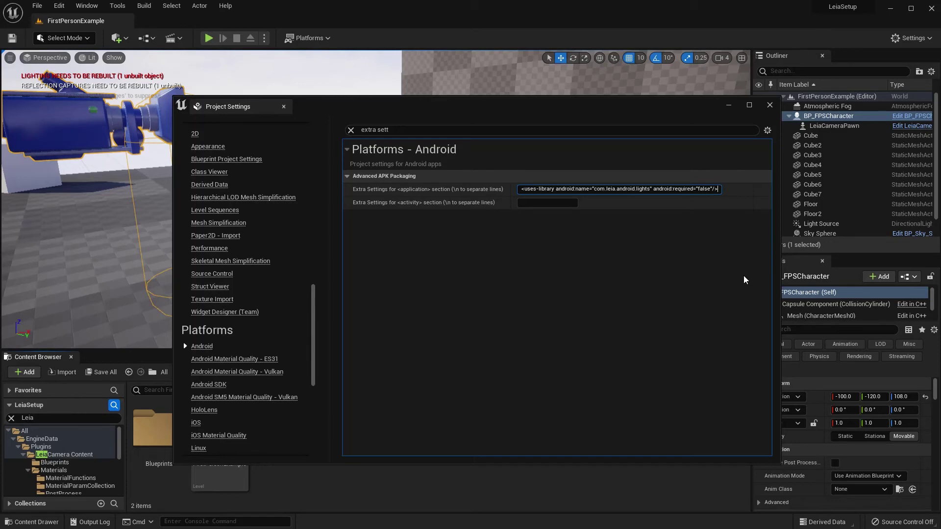
click(770, 105)
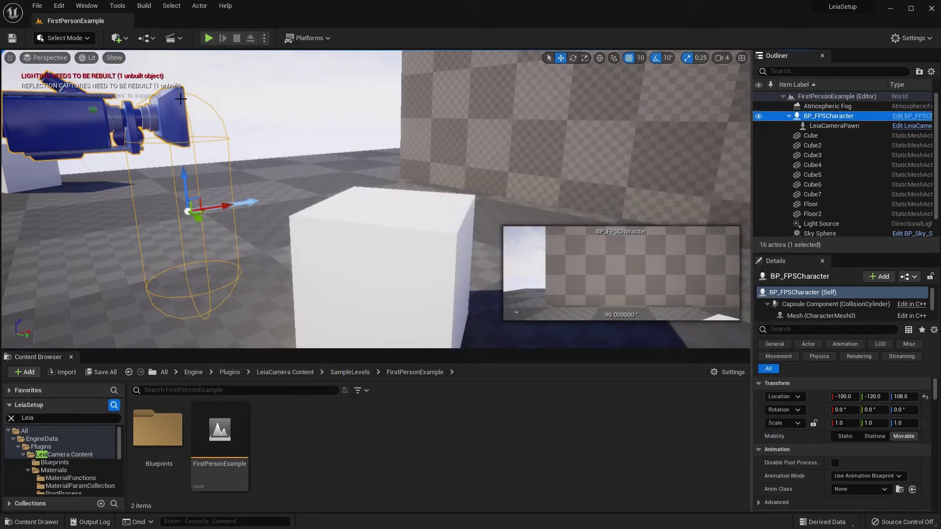
click(321, 36)
mouse_move(436, 107)
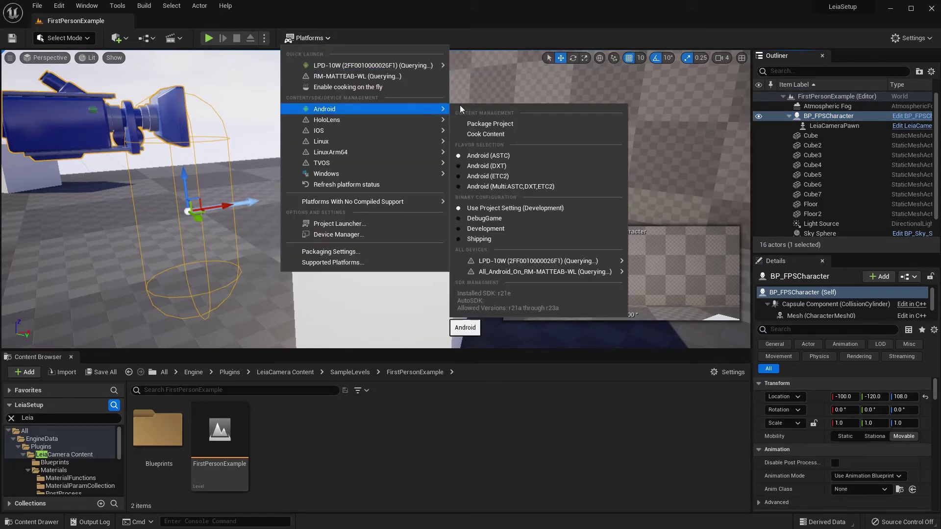
click(511, 124)
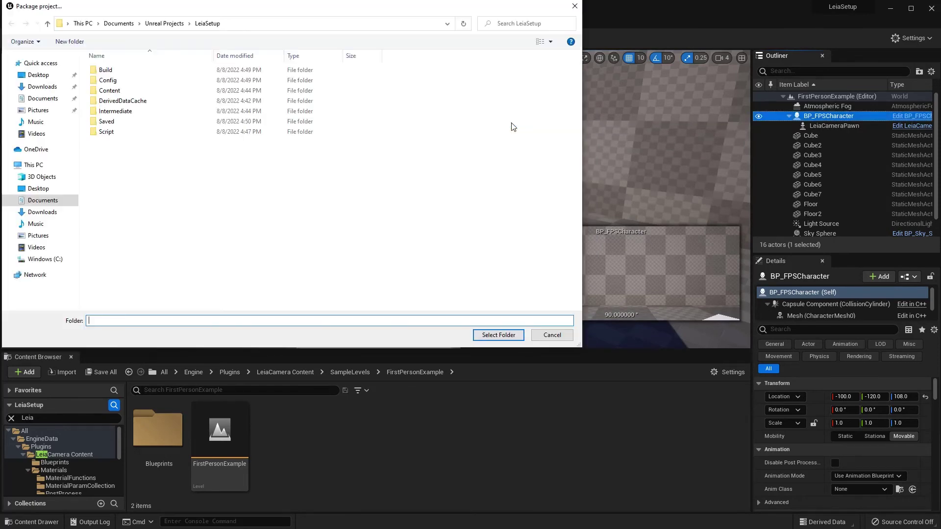
drag(384, 15, 473, 59)
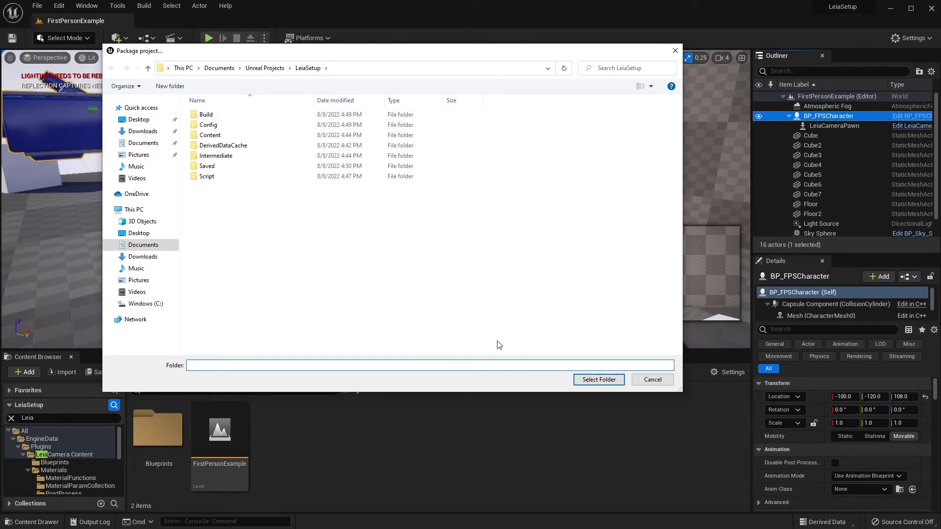
click(599, 380)
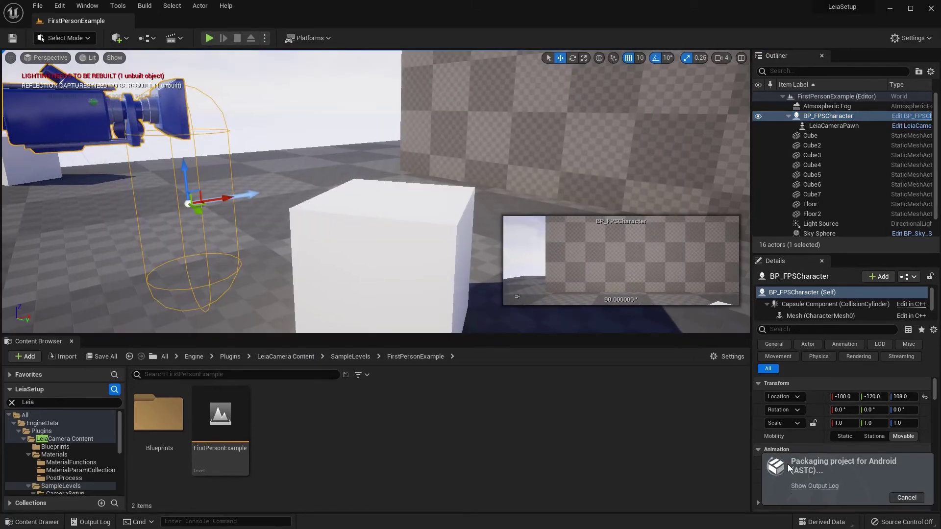
- Show the output log of the Android packaging and dock it beside the Content Browser
click(814, 486)
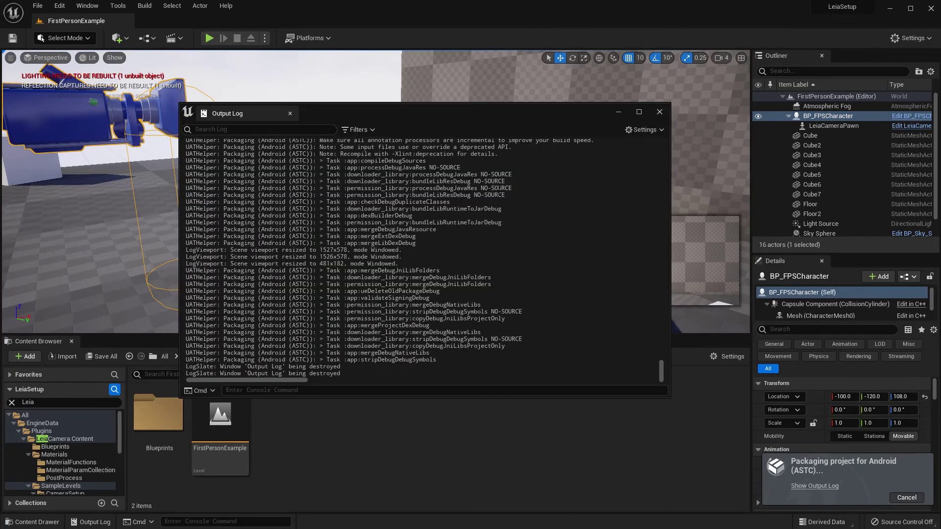
drag(221, 113, 182, 340)
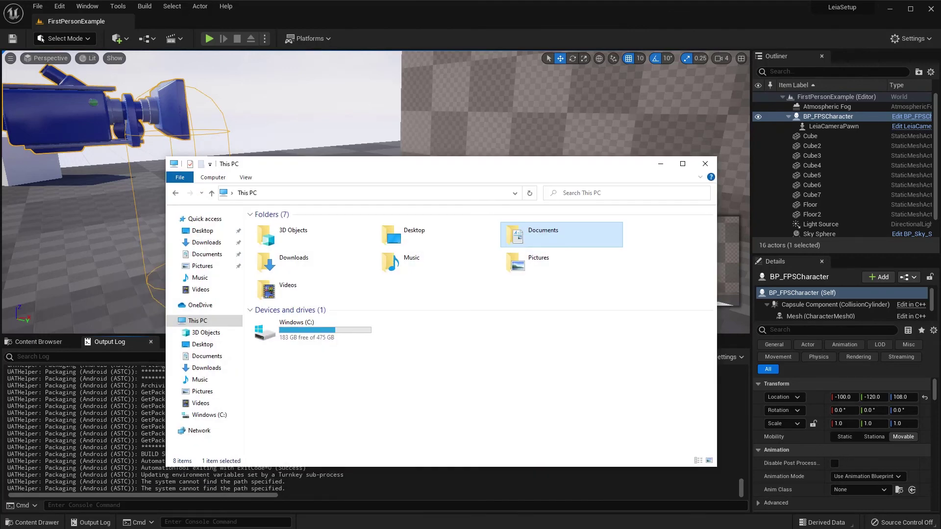
- In File Explorer, go to Documents > Unreal Projects > LeiaSetup > Android_ASTC and run the Install_LeiaSetup-arm64 batch file
double_click(555, 228)
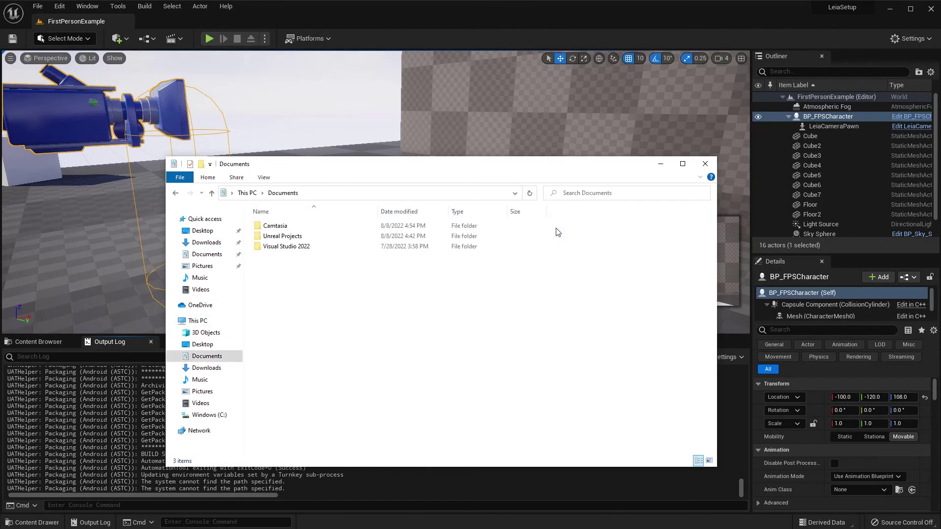
double_click(300, 237)
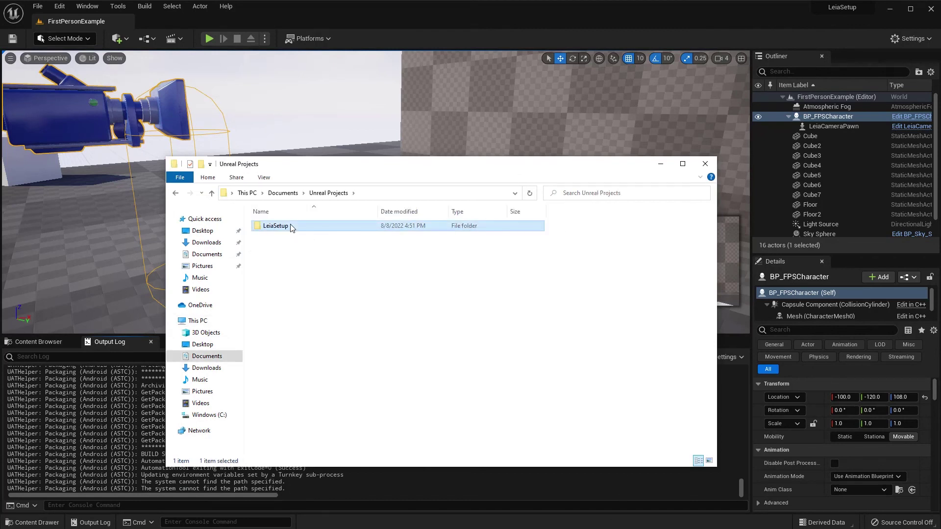
double_click(290, 226)
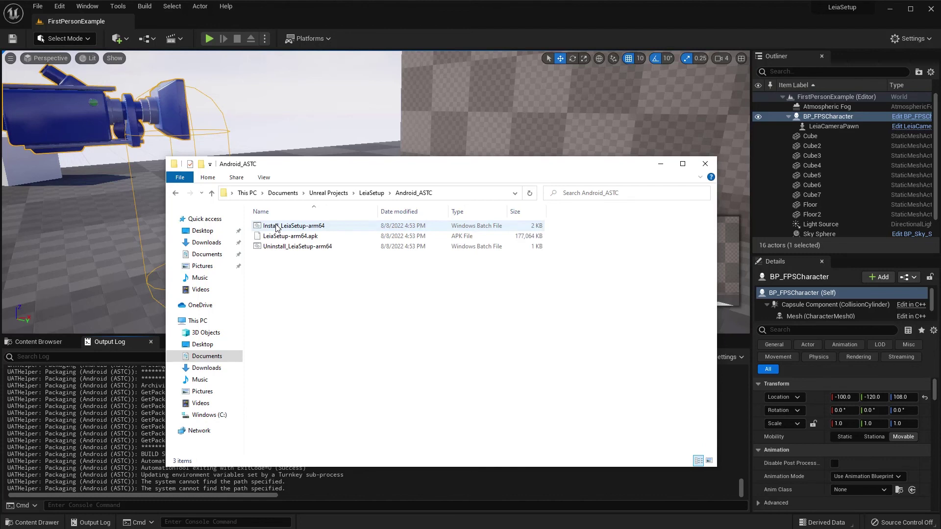
double_click(341, 226)
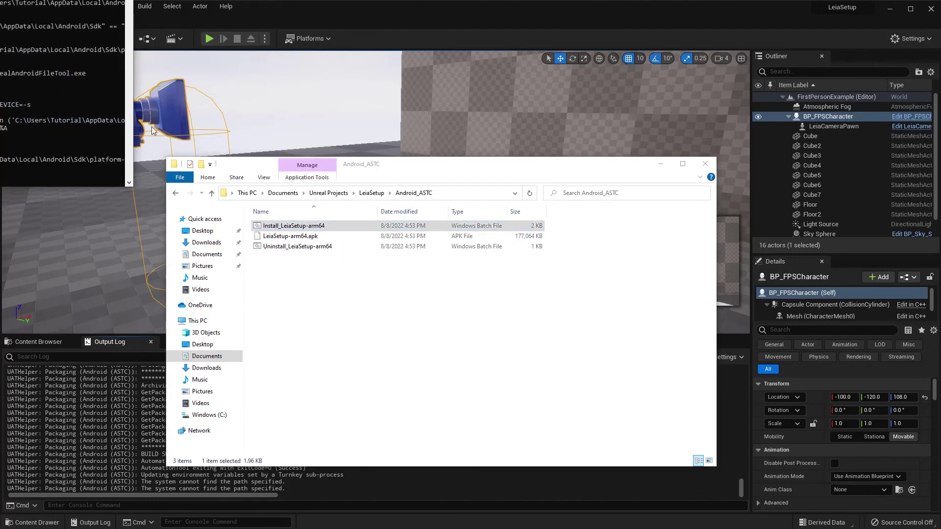
drag(4, 0, 572, 196)
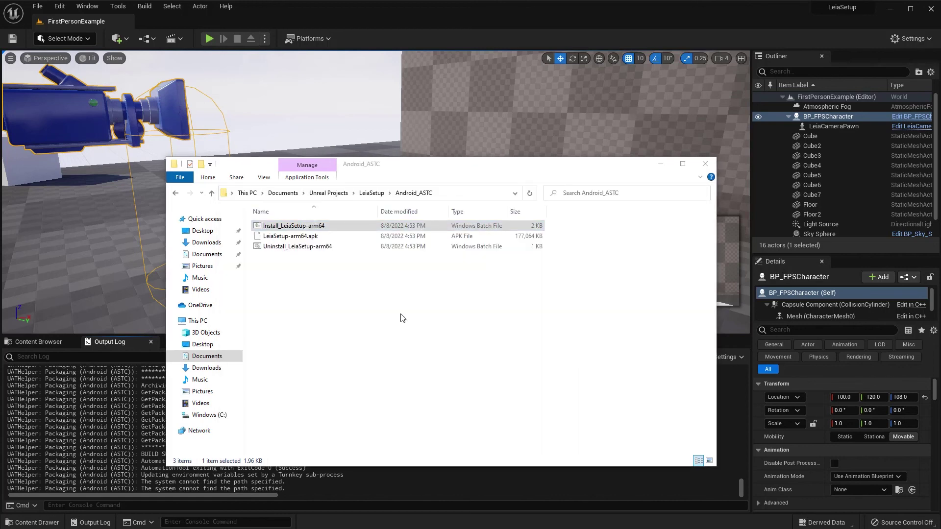
- Select the Uninstall_LeiaSetup-arm64 batch file and close the Android_ASTC folder window
click(321, 250)
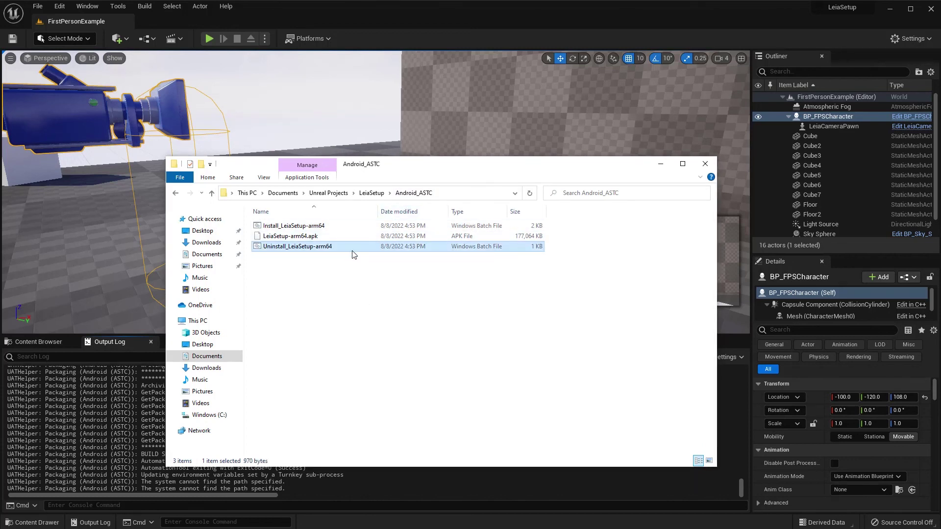
double_click(326, 247)
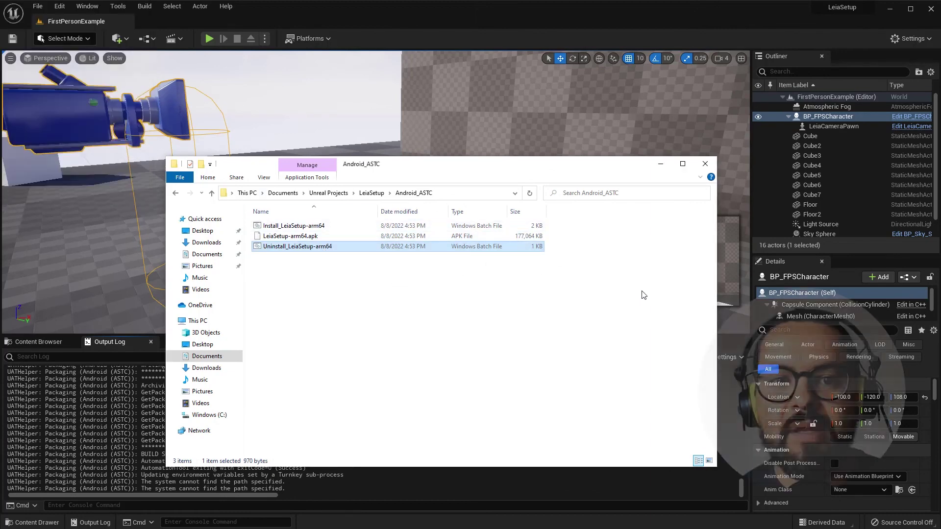
click(704, 164)
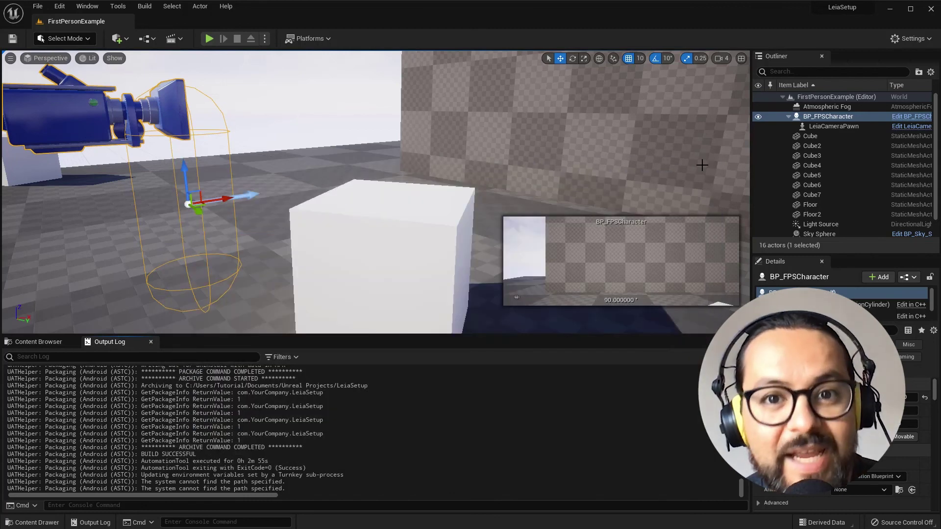